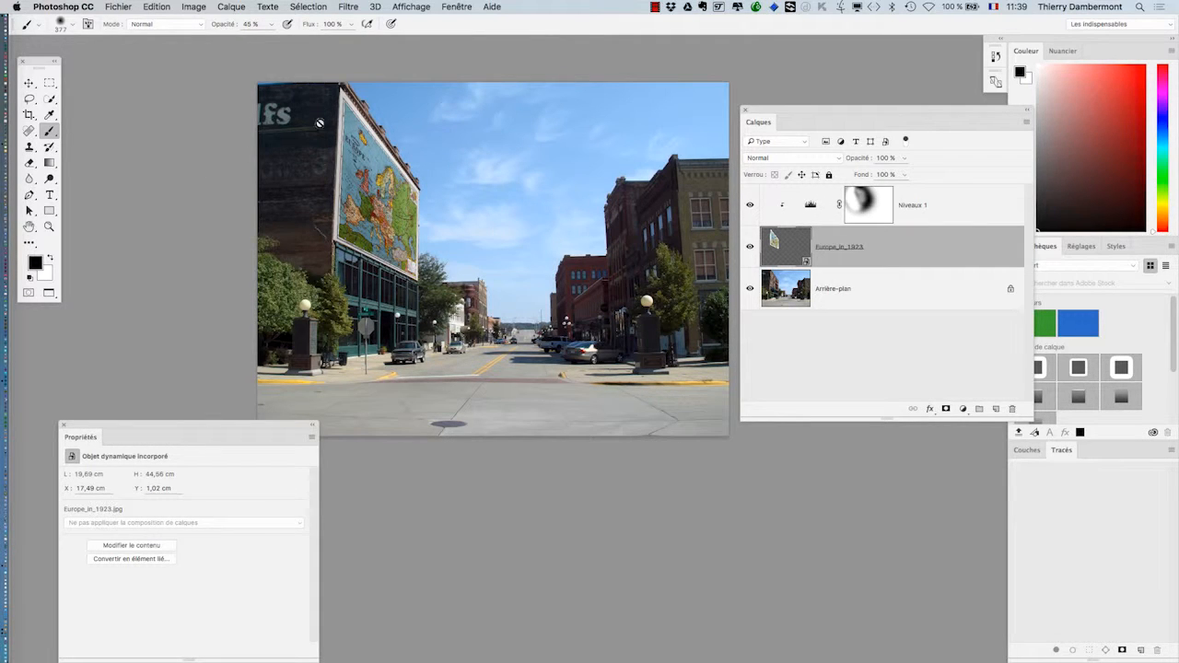
Switch to Firefox and bring up the Google Images results for "europe map", closing the extra empty window.
scroll(352, 118, up, 3)
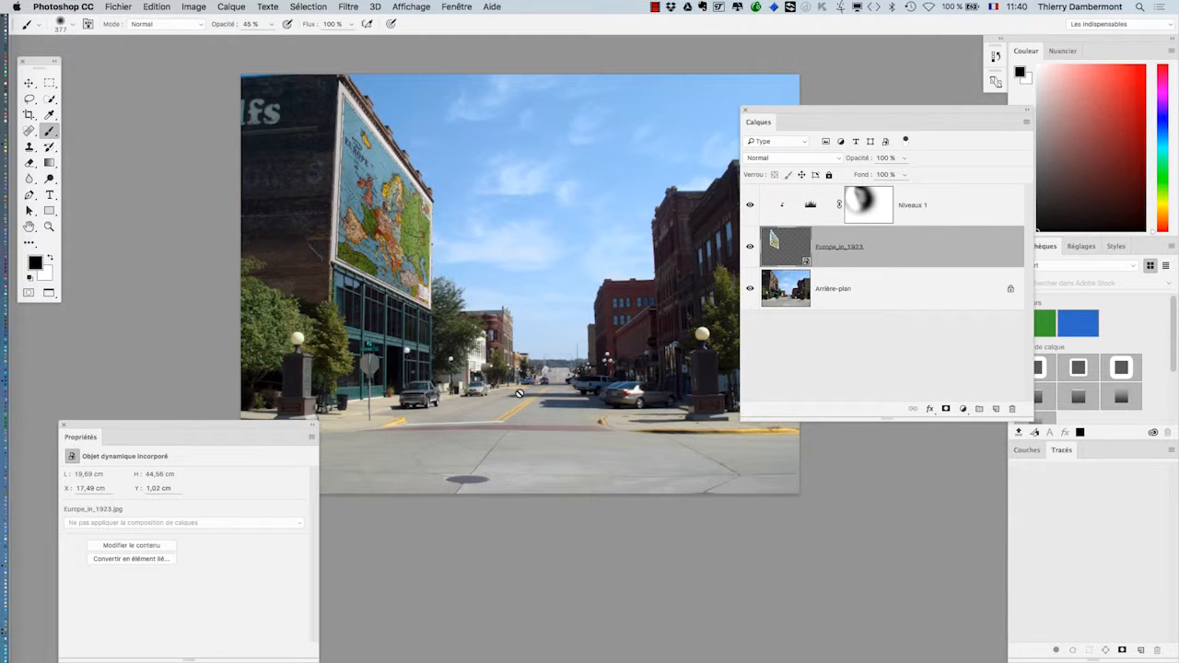
key(super+Tab)
key(super+Tab)
key(super+Tab)
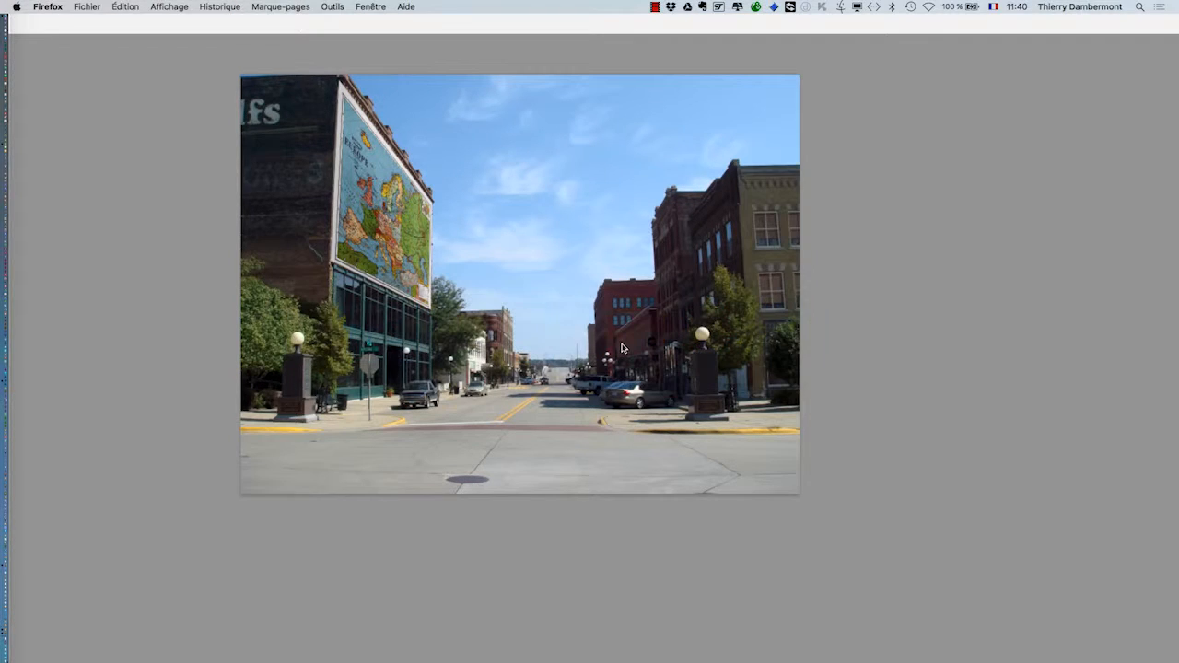
click(88, 7)
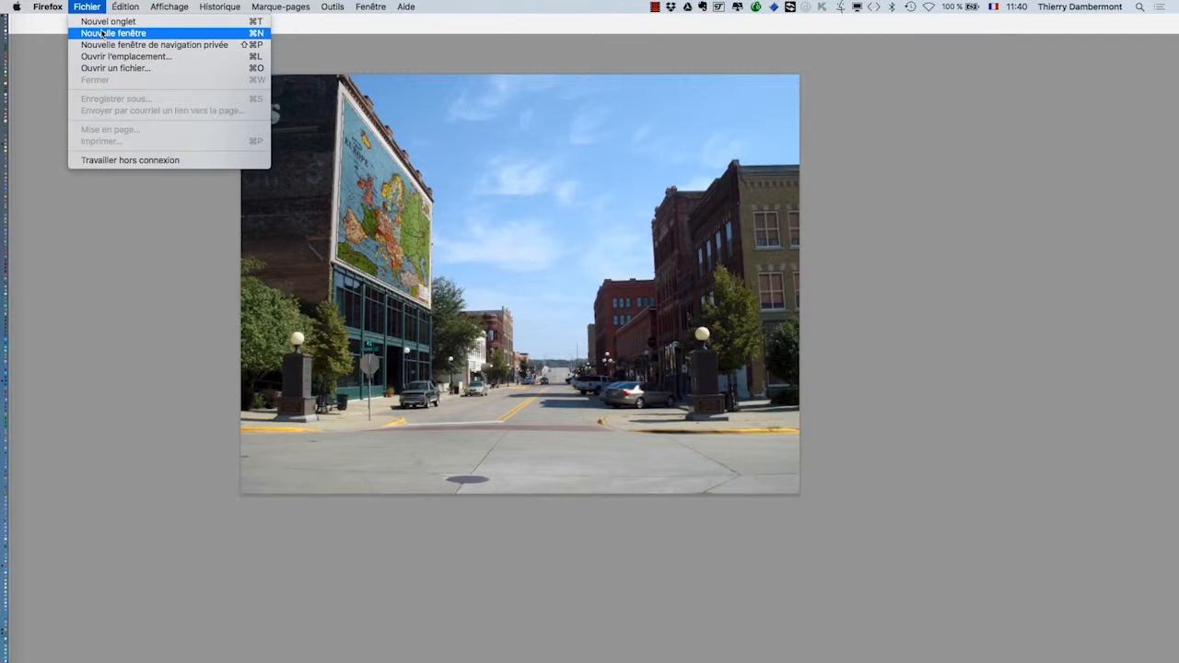
click(102, 34)
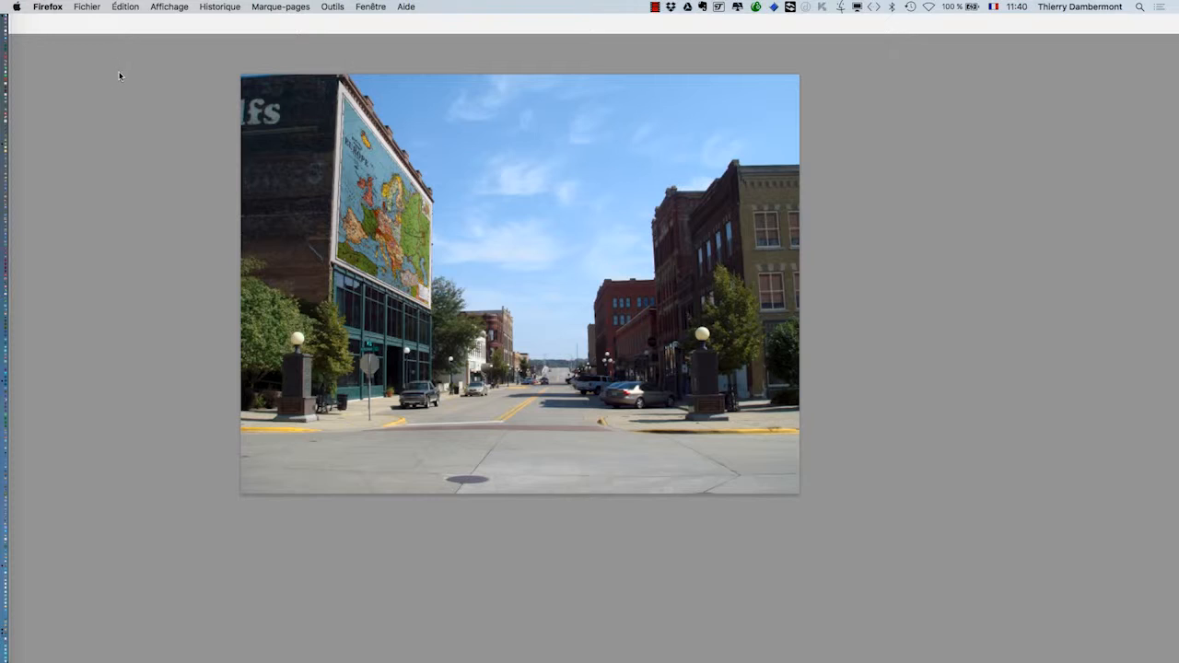
click(370, 7)
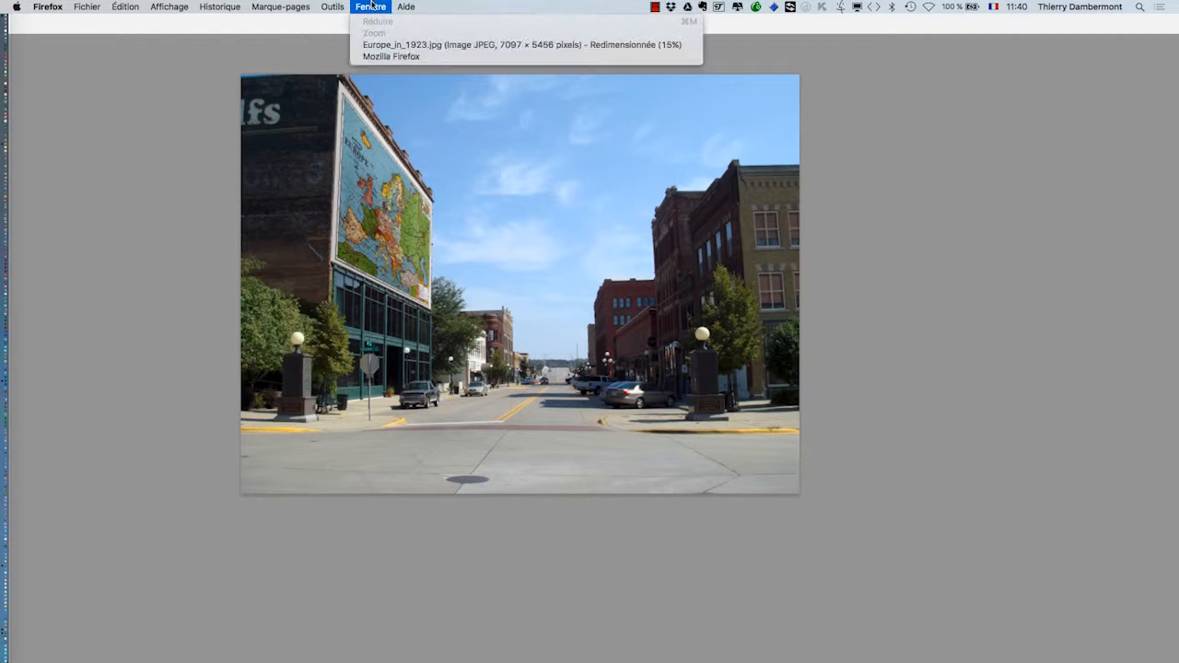
click(406, 46)
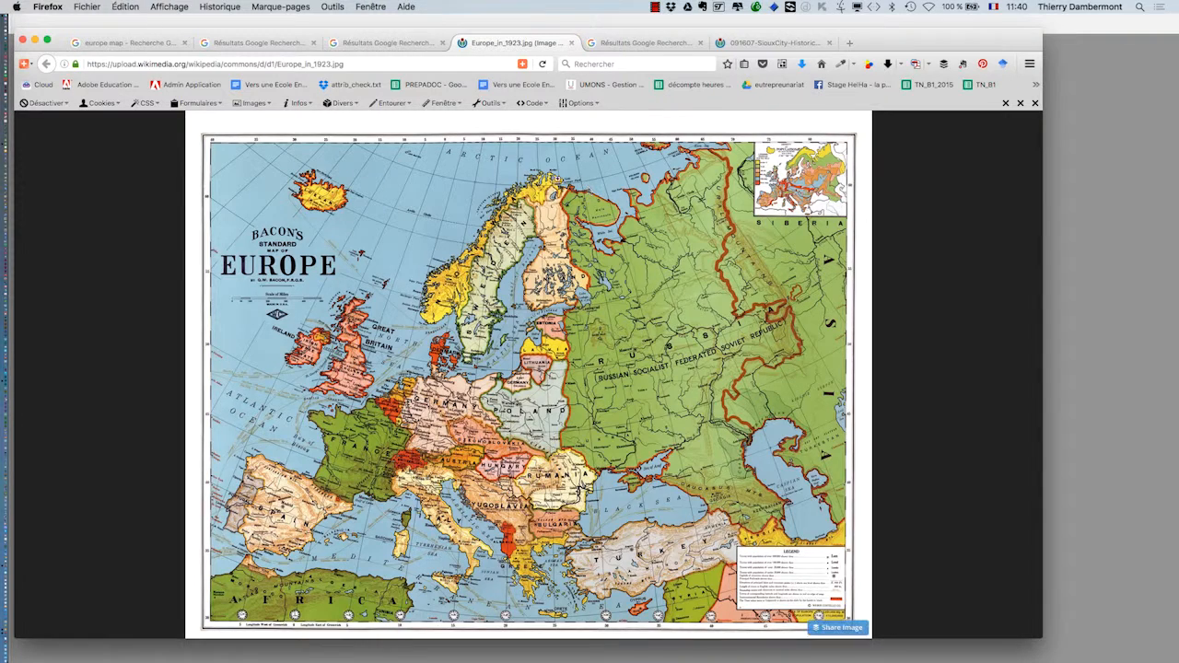
click(110, 38)
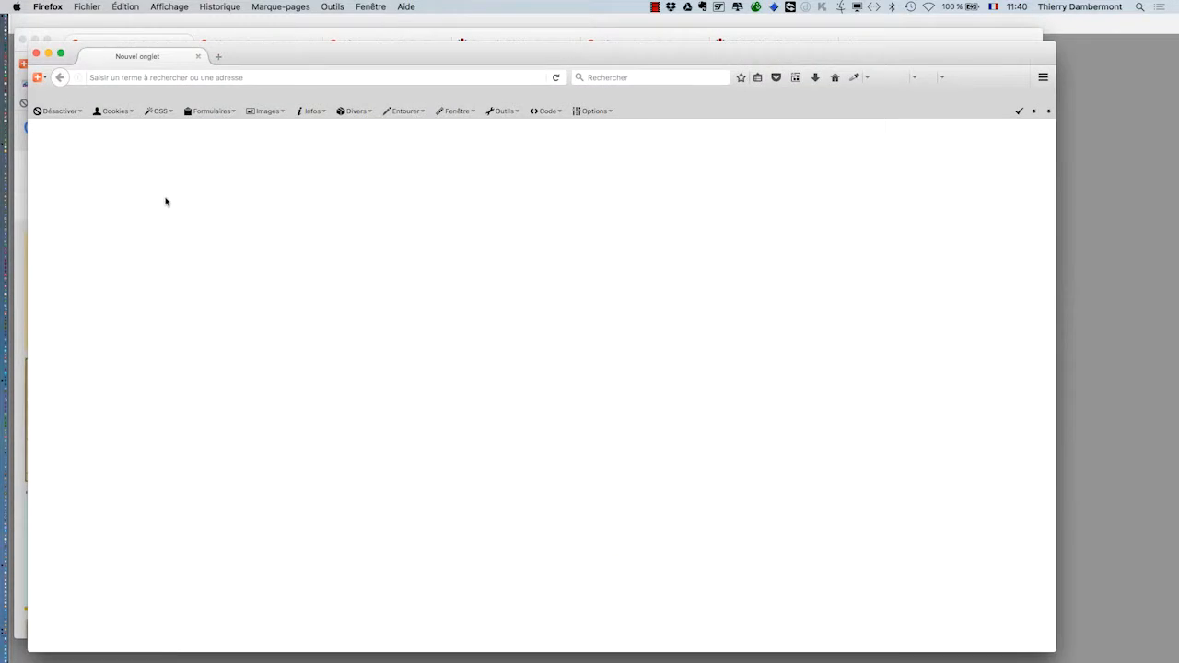
click(36, 53)
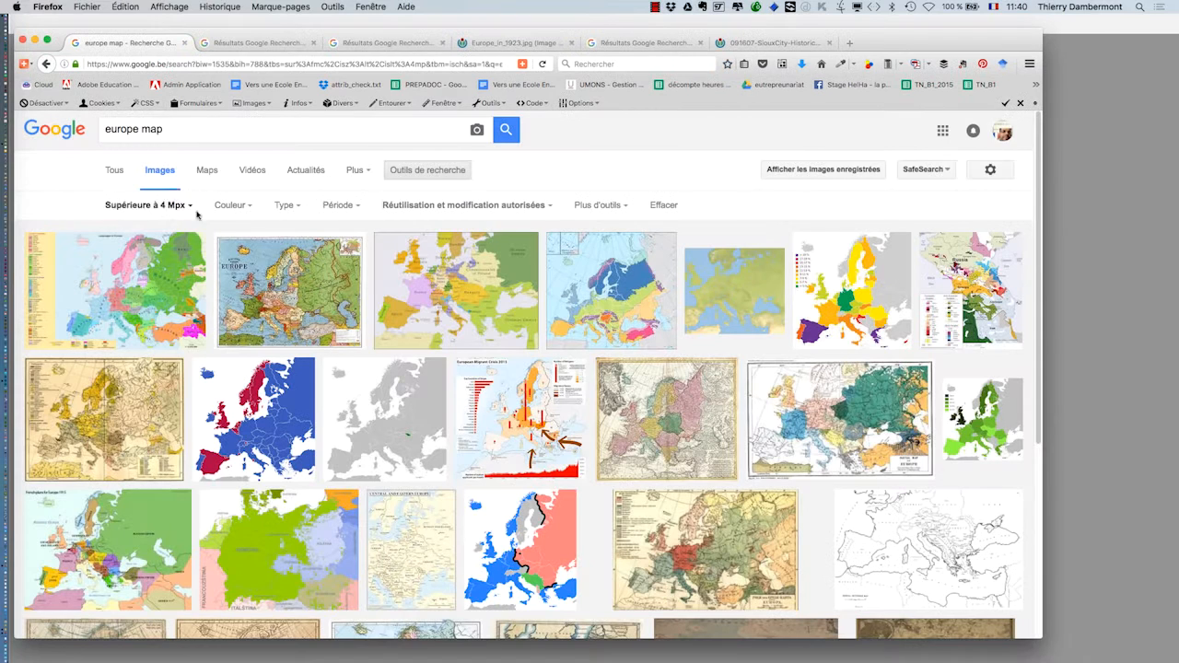
Search Google Images for "usa map" and browse the results.
drag(137, 129, 75, 131)
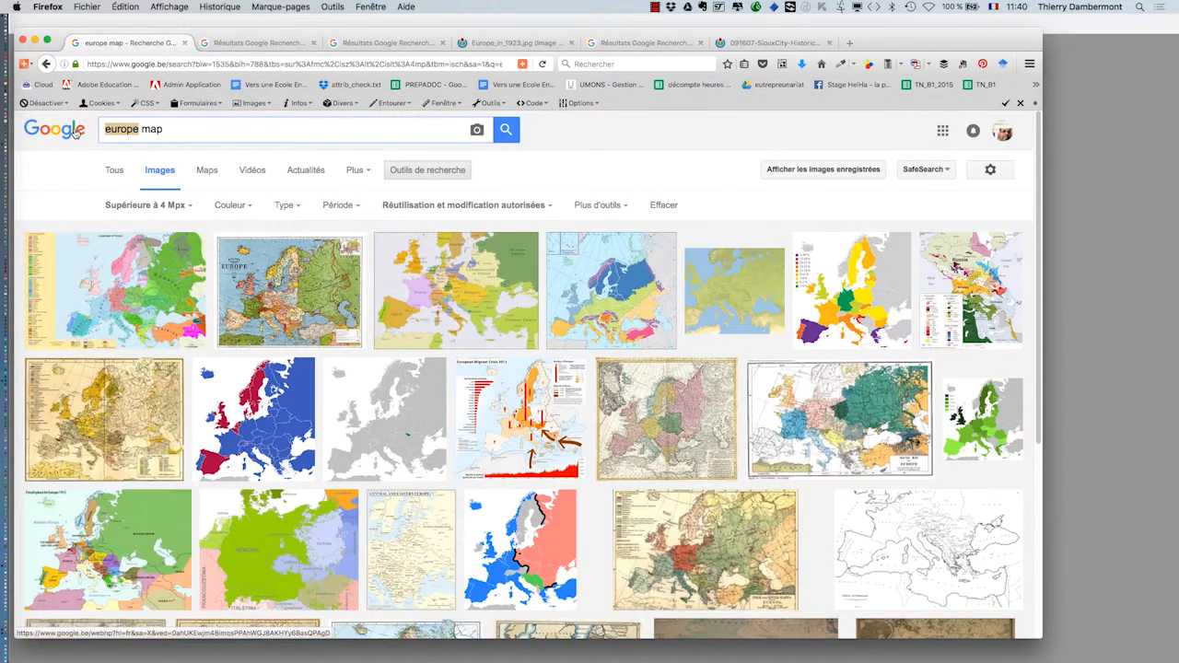
text(usa)
key(Return)
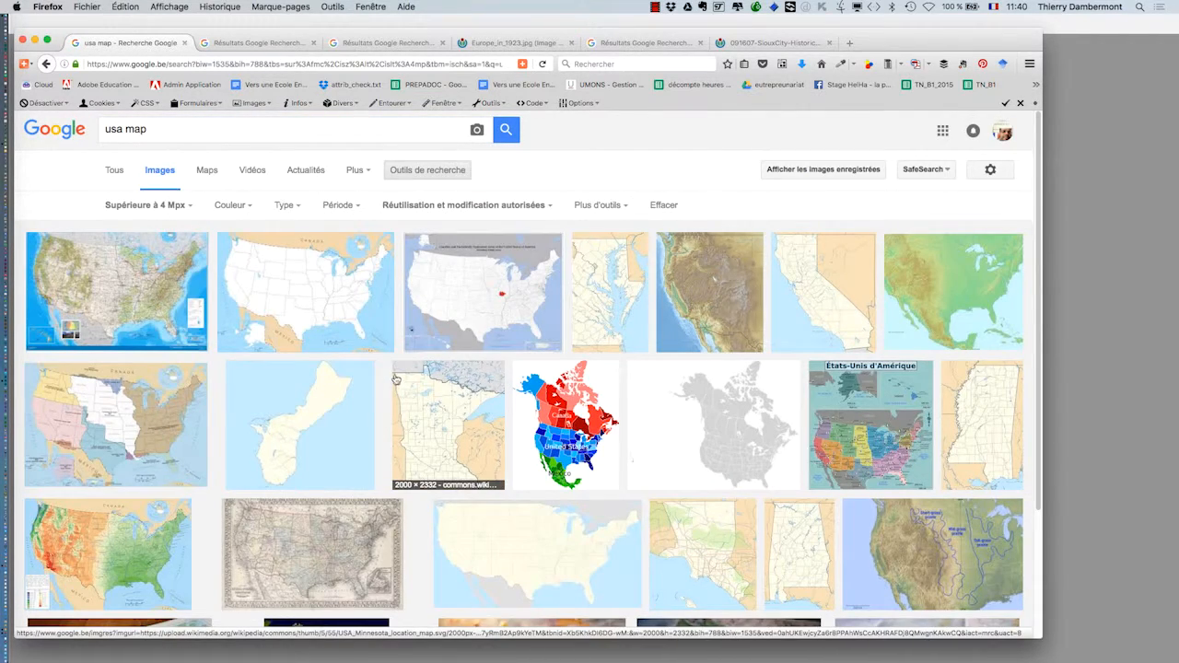
scroll(399, 378, down, 3)
scroll(399, 378, down, 3)
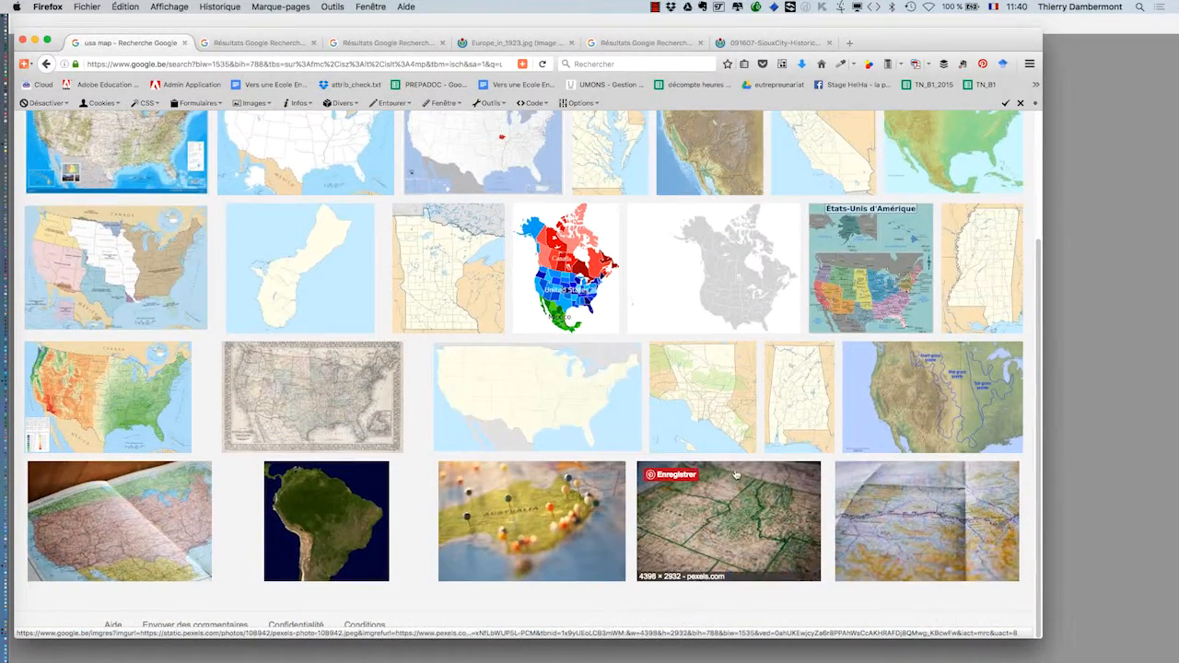
scroll(727, 465, up, 5)
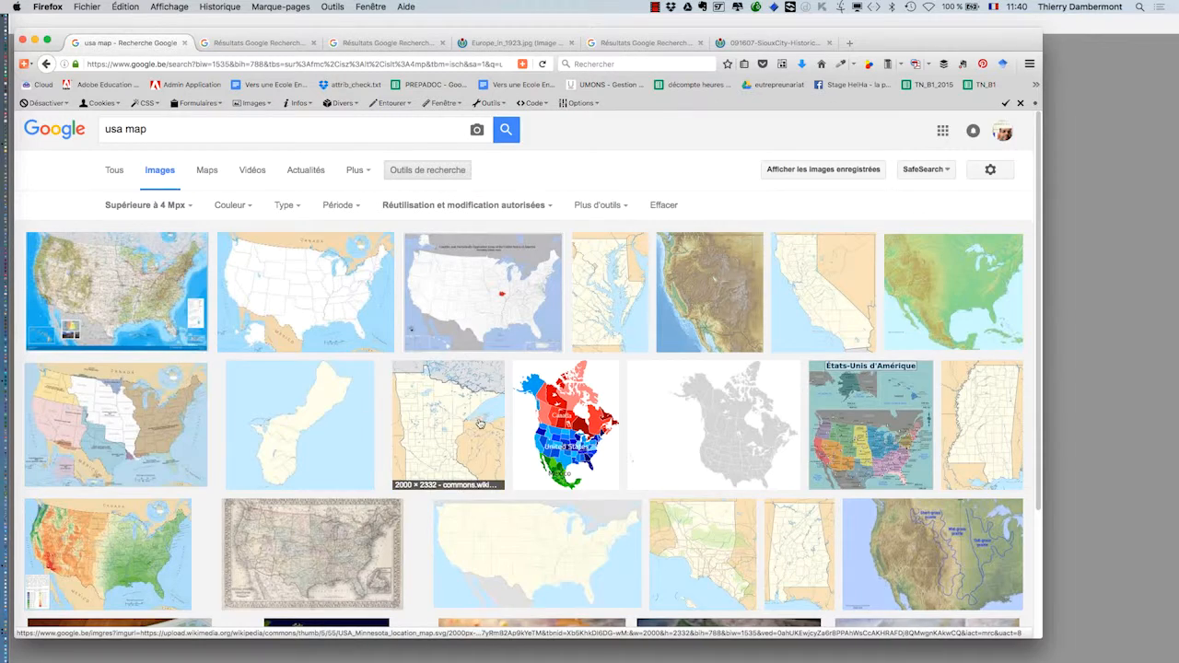
scroll(645, 463, down, 5)
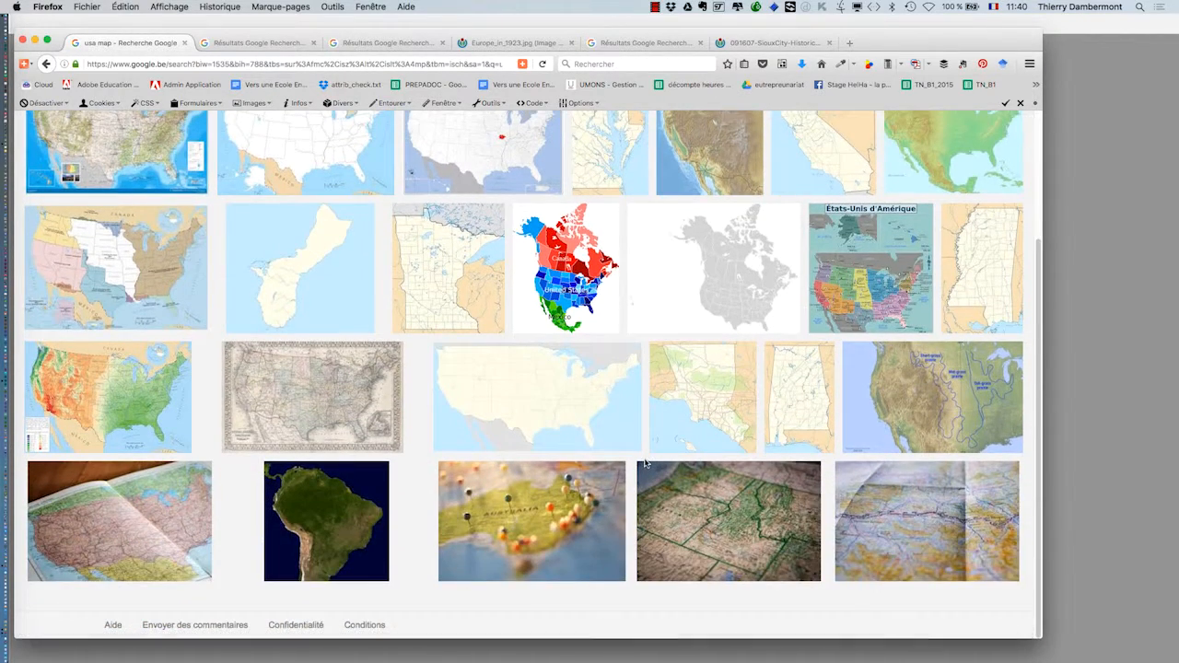
scroll(648, 464, up, 5)
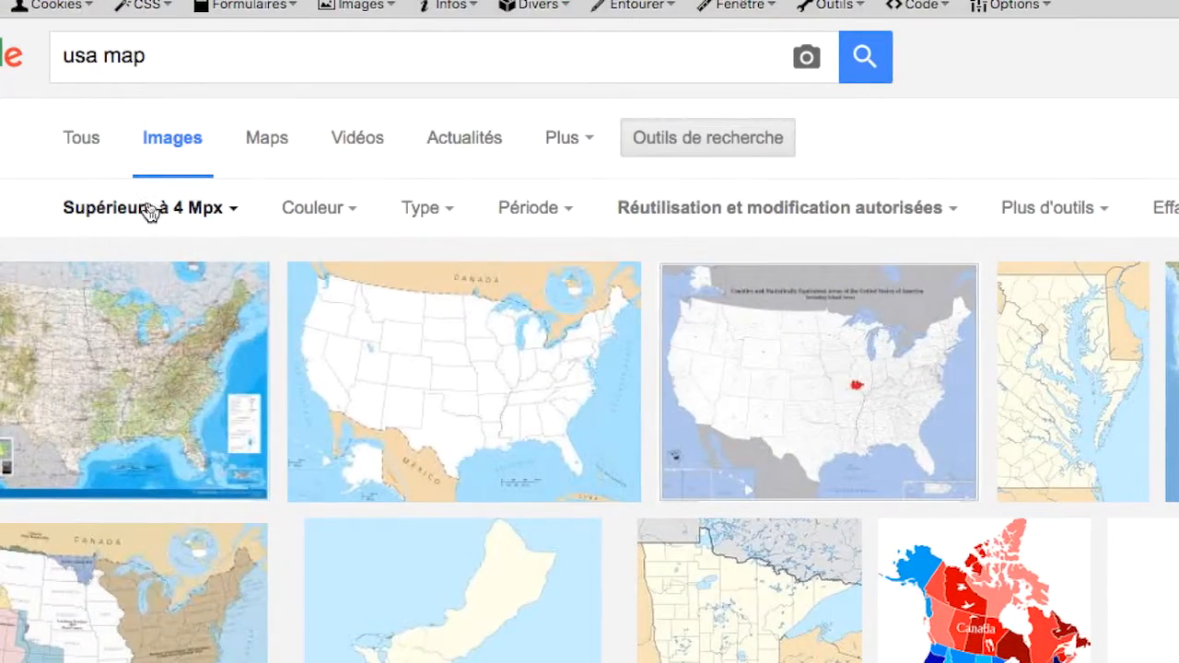
Restrict the image results to sizes larger than 1600 × 1200 (2 Mpx).
click(152, 212)
mouse_move(150, 398)
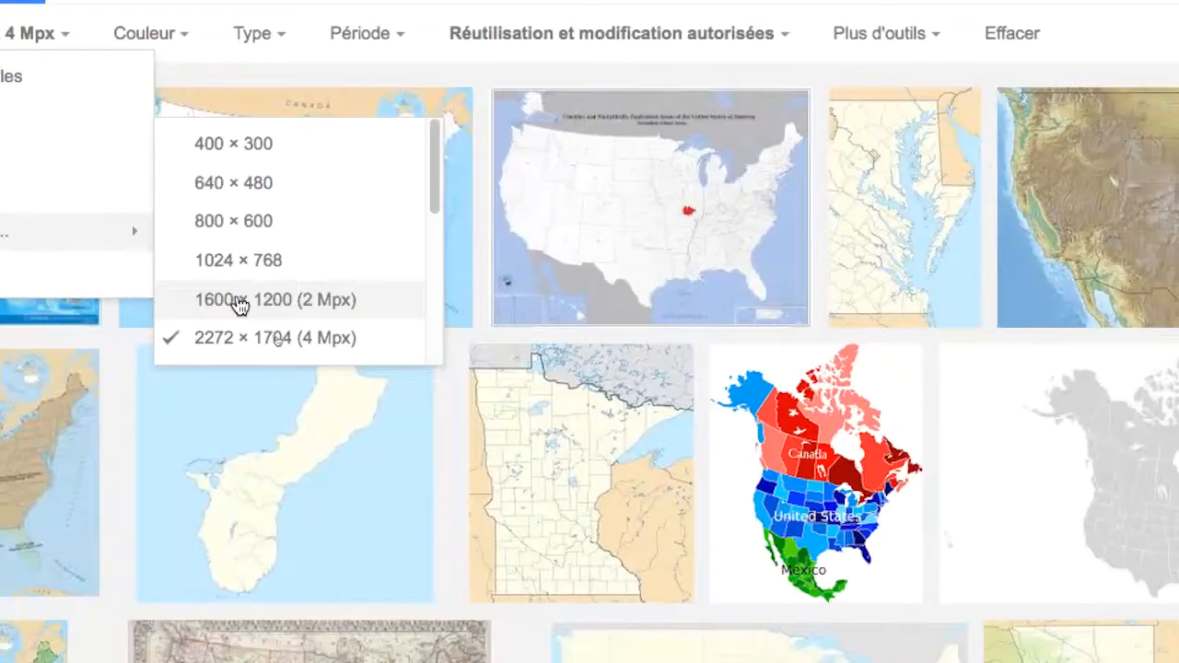
click(238, 329)
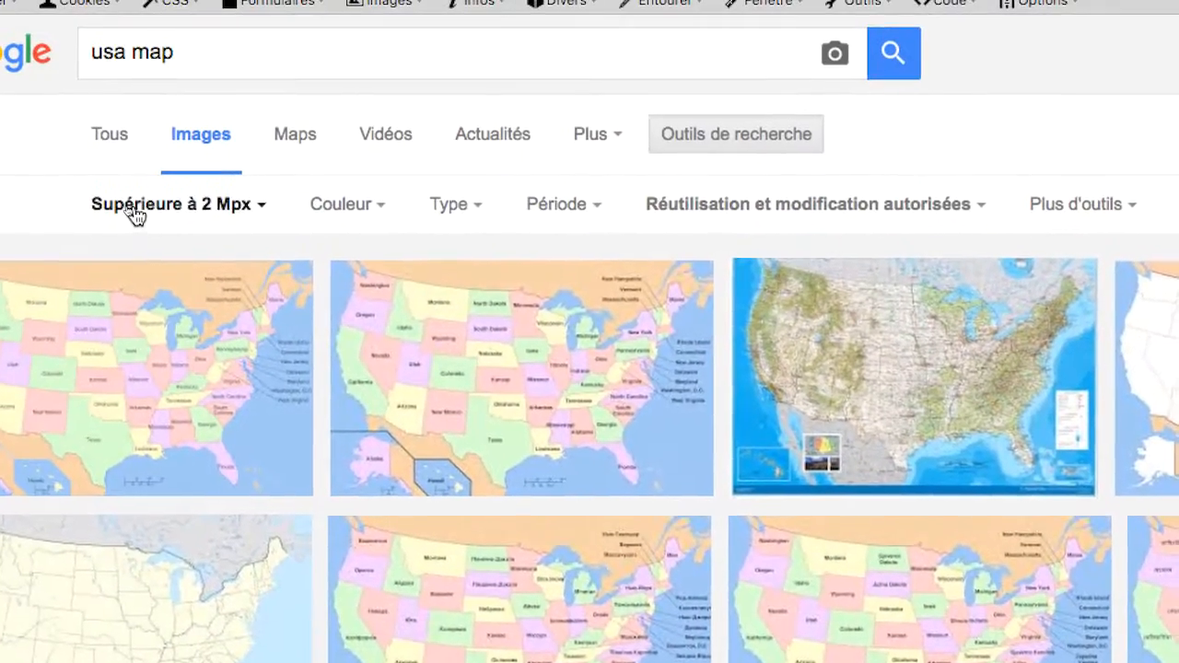
click(137, 211)
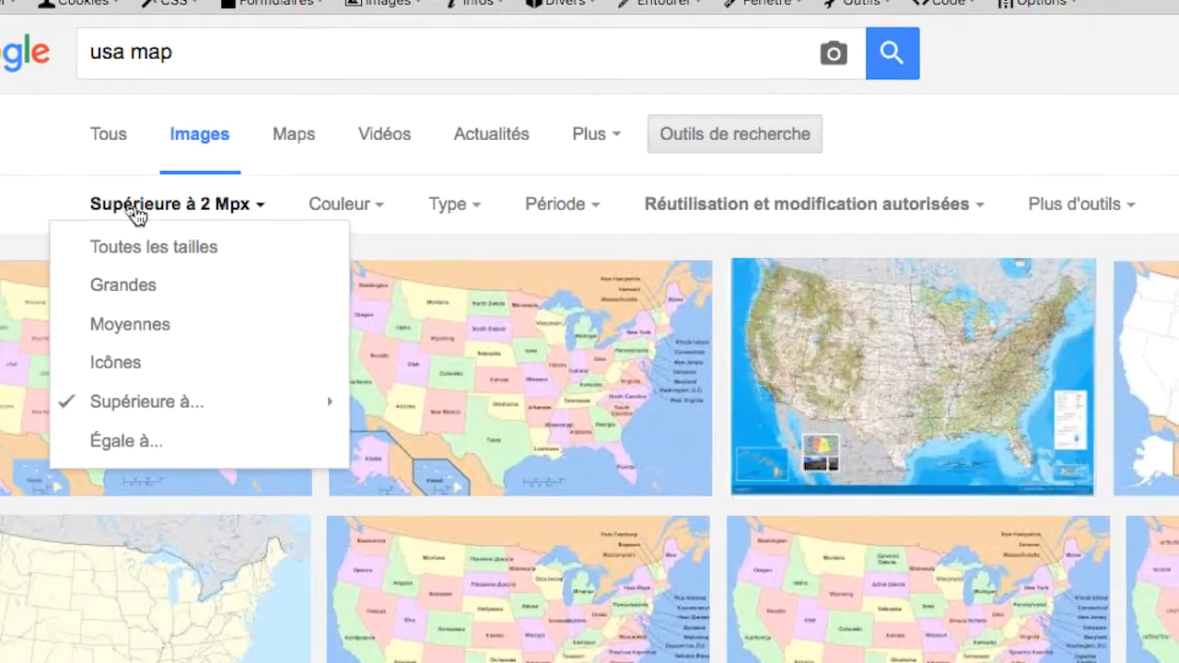
mouse_move(147, 322)
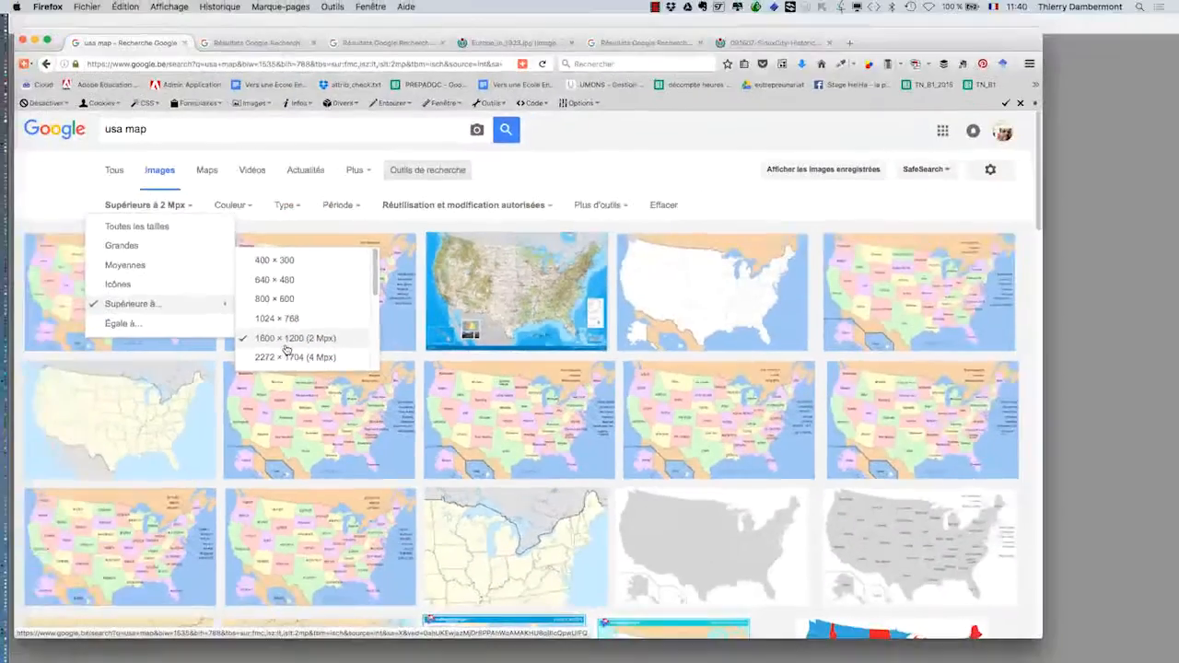
click(603, 173)
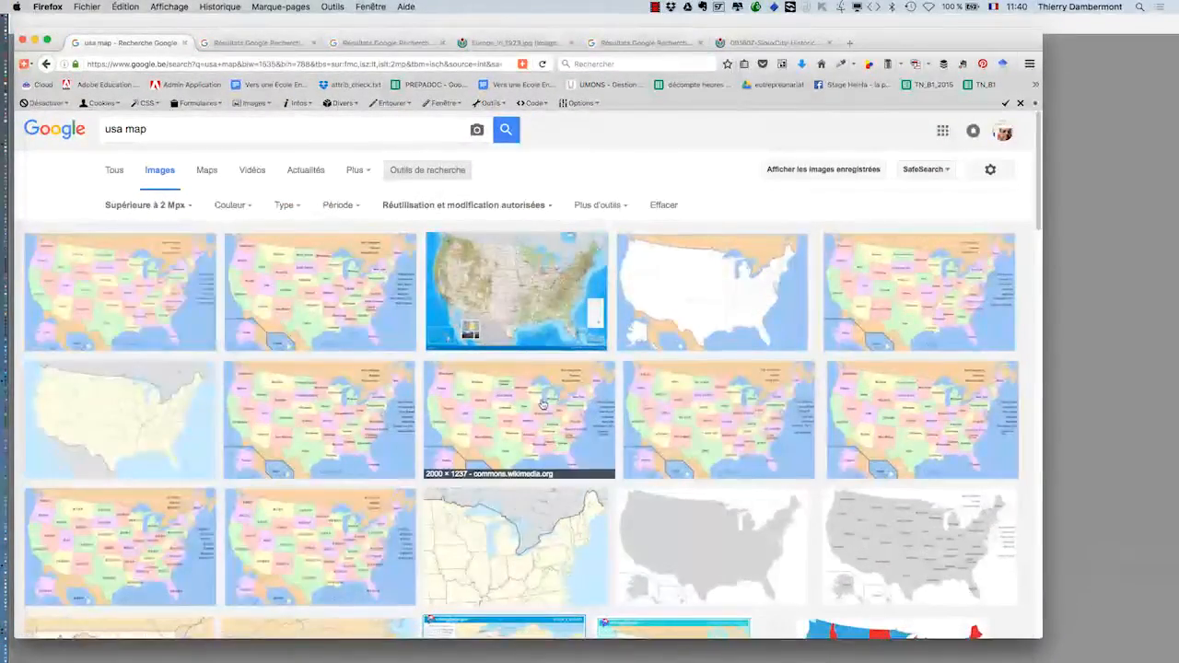
Open the coloured USA map with state names and the Alaska and Hawaii insets as a full-size image.
scroll(561, 441, down, 3)
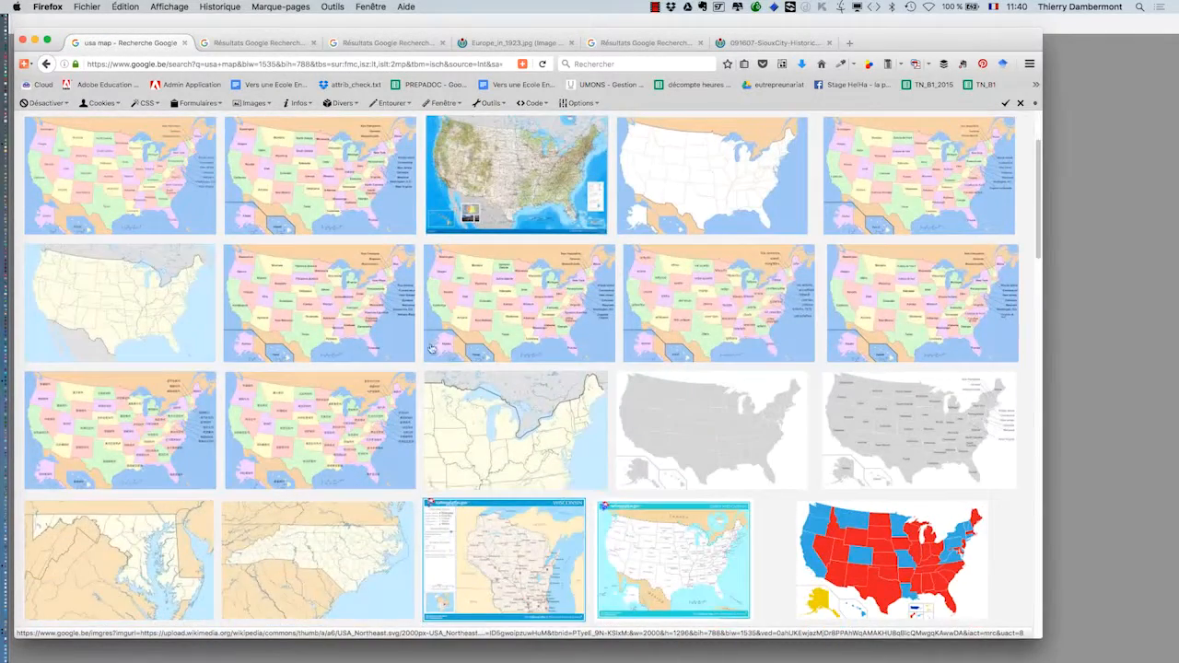
scroll(328, 302, up, 3)
click(314, 288)
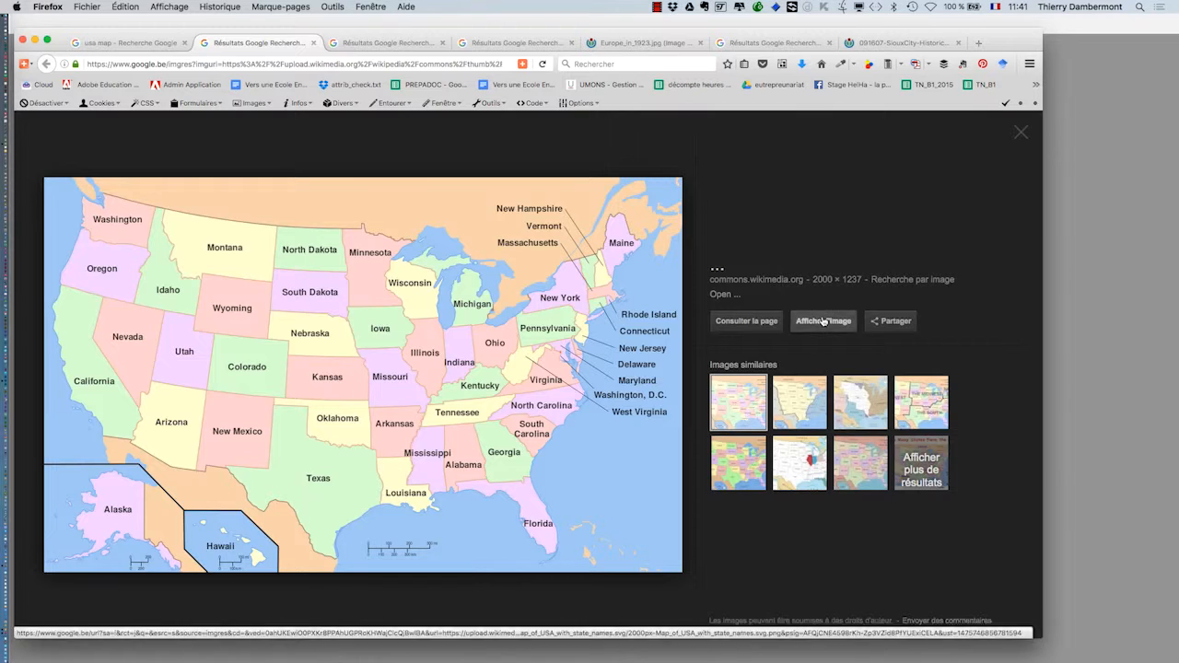
click(823, 321)
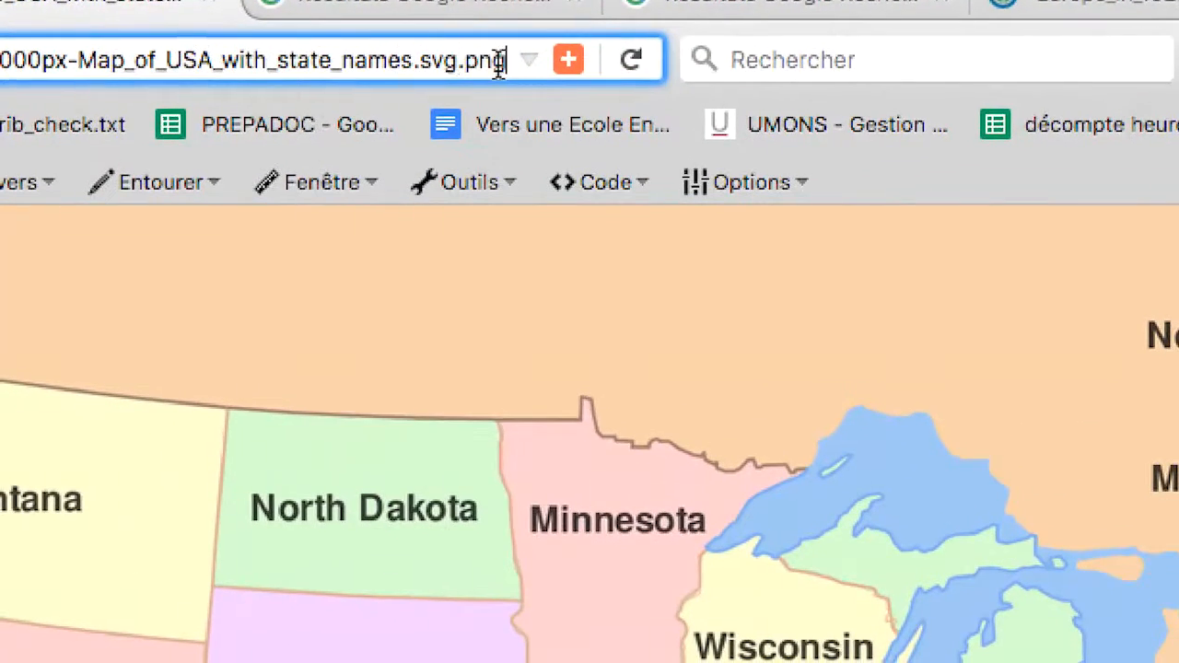
Examine the file name and the .svg and .png extensions in the map image's web address.
double_click(489, 67)
drag(486, 64, 173, 64)
click(520, 65)
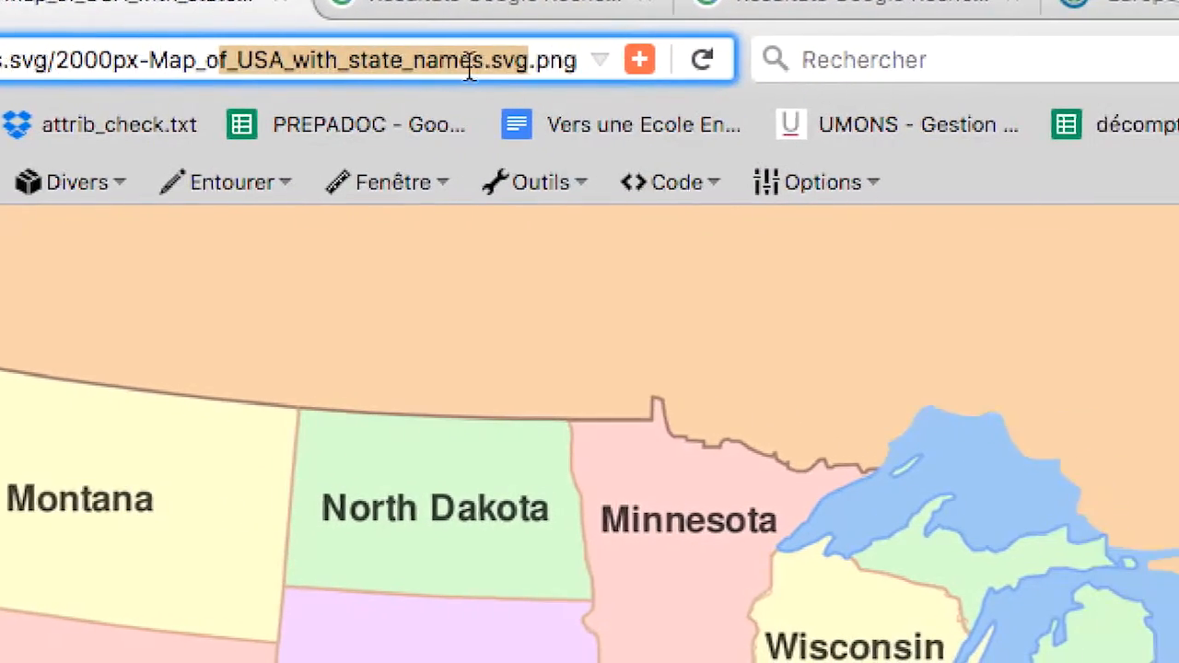
click(506, 62)
drag(531, 60, 433, 61)
drag(599, 64, 512, 70)
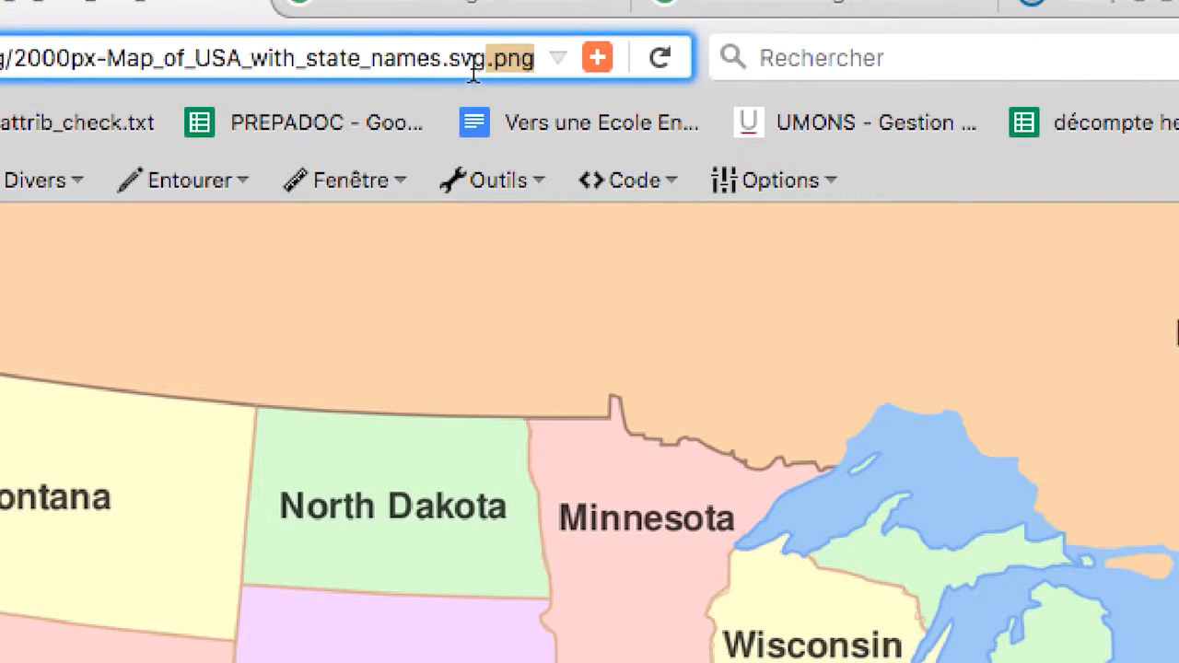
click(478, 74)
double_click(442, 61)
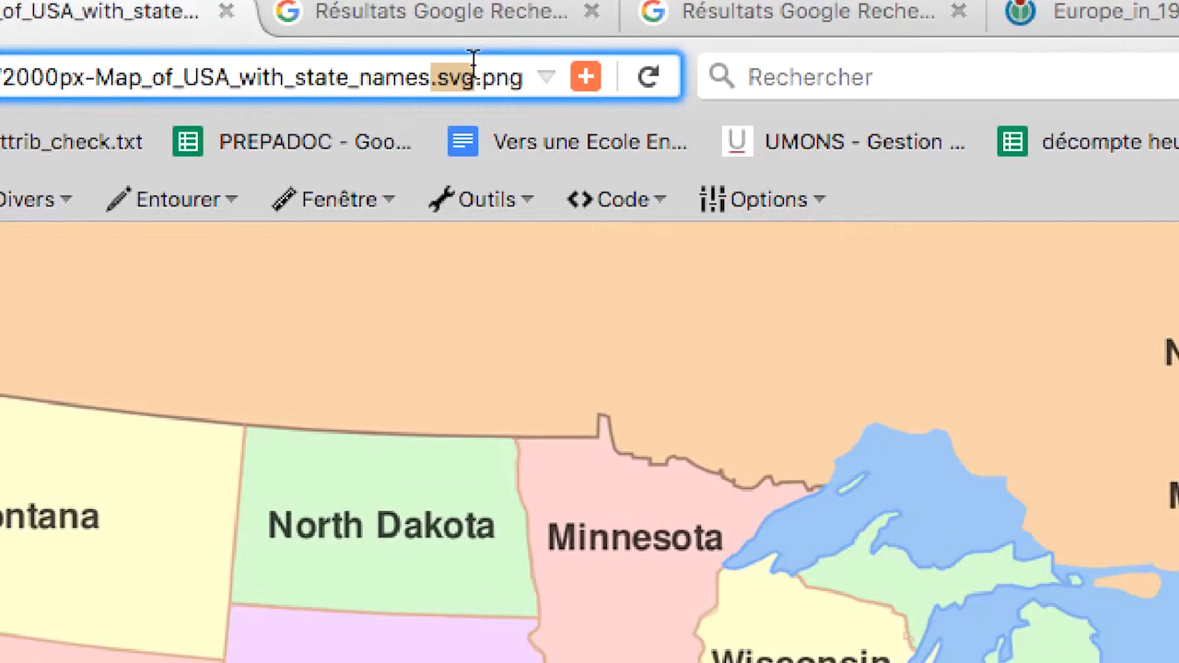
click(475, 77)
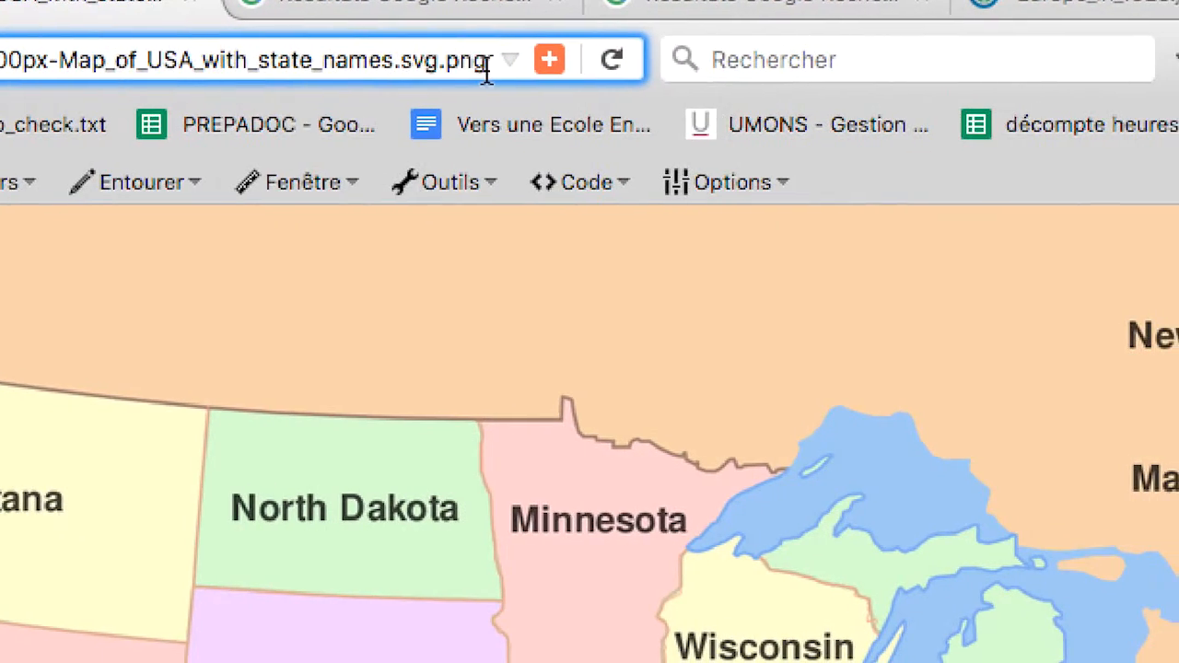
drag(487, 74, 444, 63)
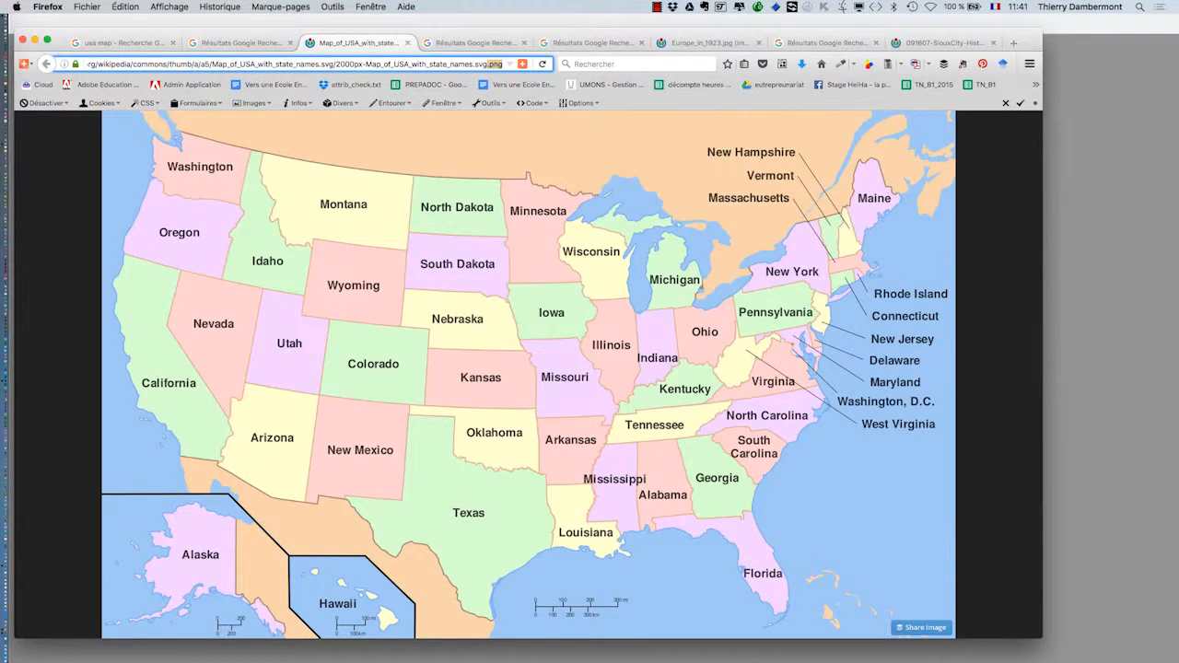
Save the map image as Map_of_USA_with_state_names.svg.png in the "affiche en perspective" folder.
right_click(466, 325)
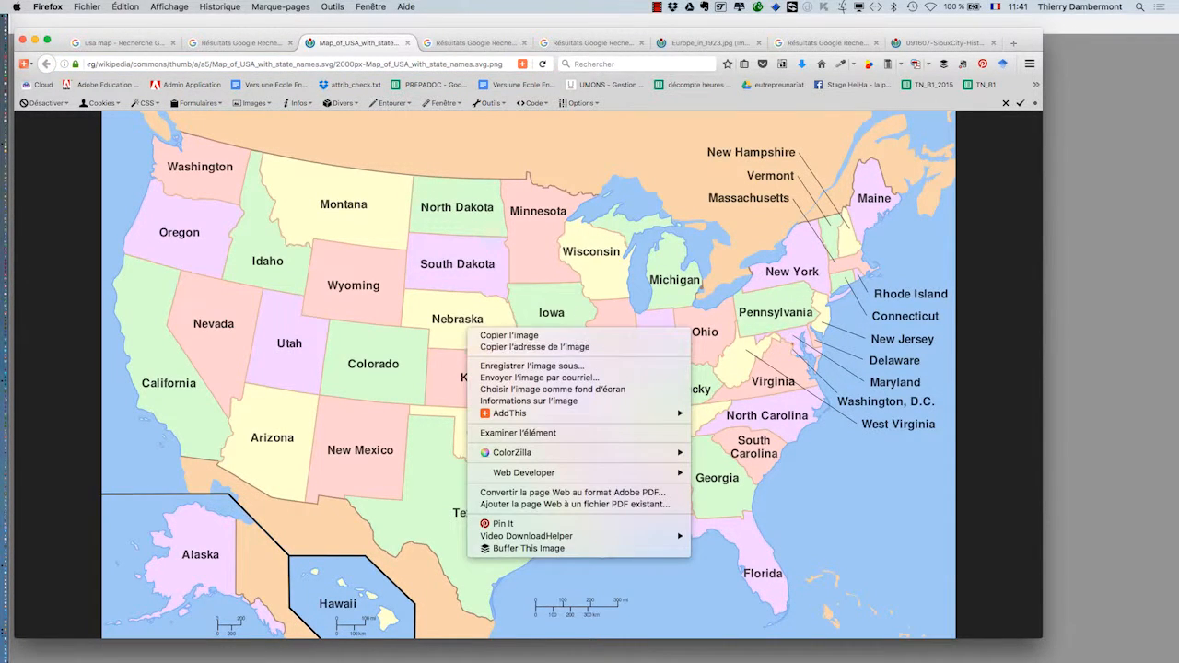
click(521, 366)
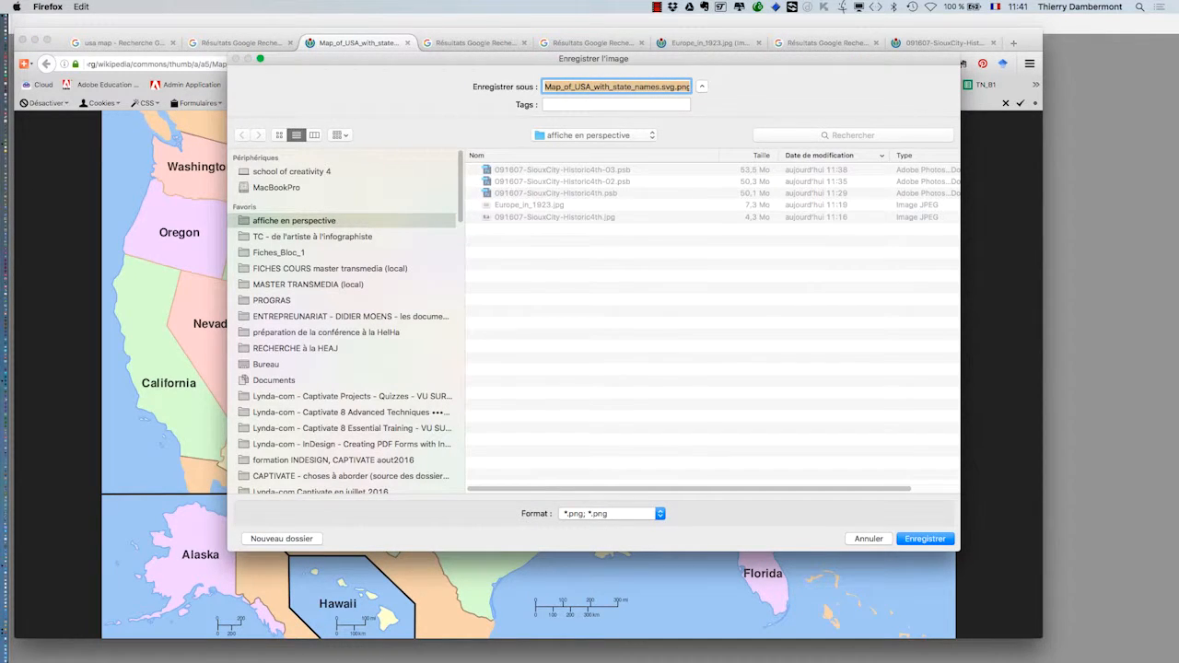
key(Return)
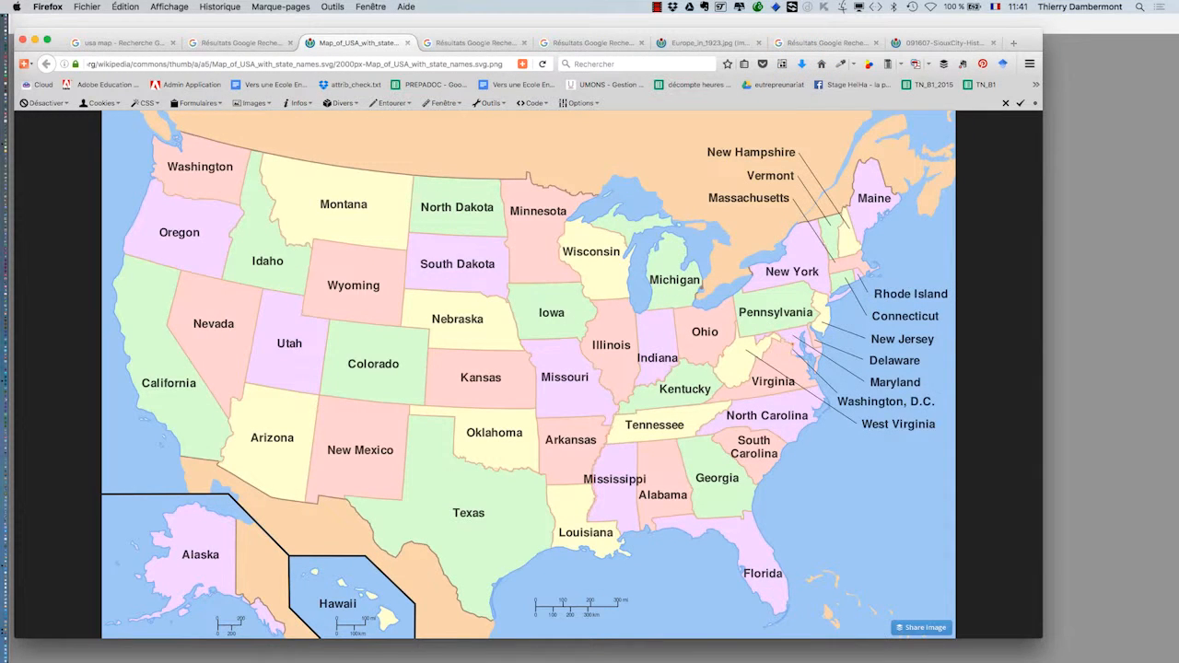
Switch to Photoshop and replace the Europe_in_1923 smart object's content with Map_of_USA_with_state_names.svg.png.
key(super+Tab)
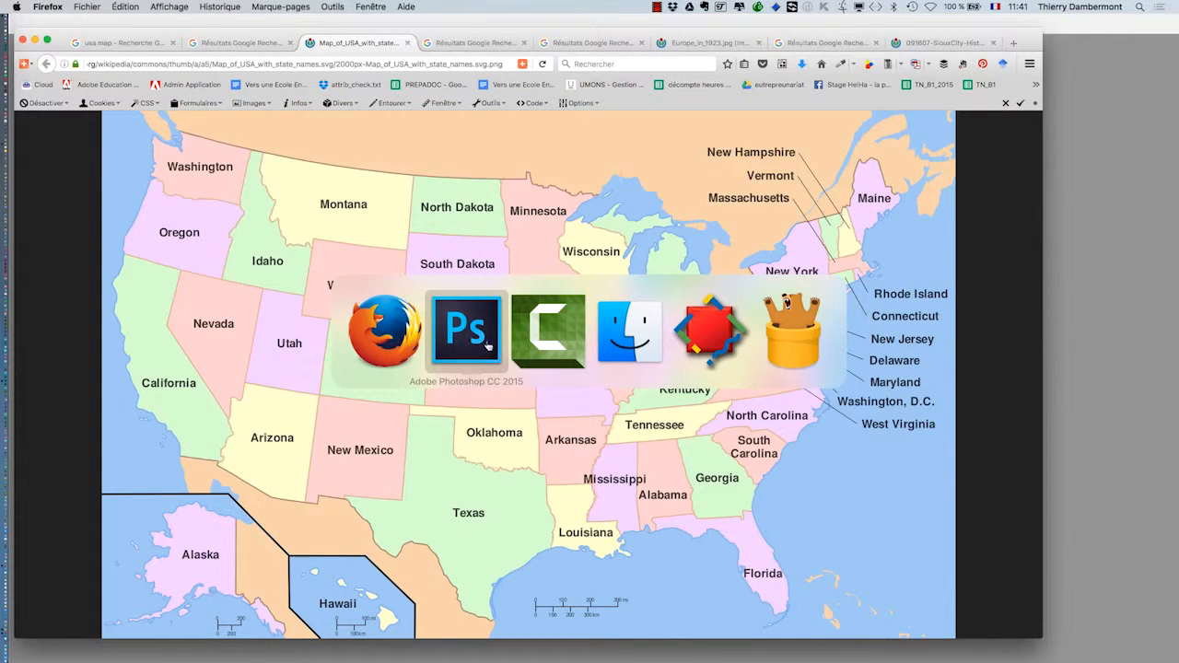
click(467, 337)
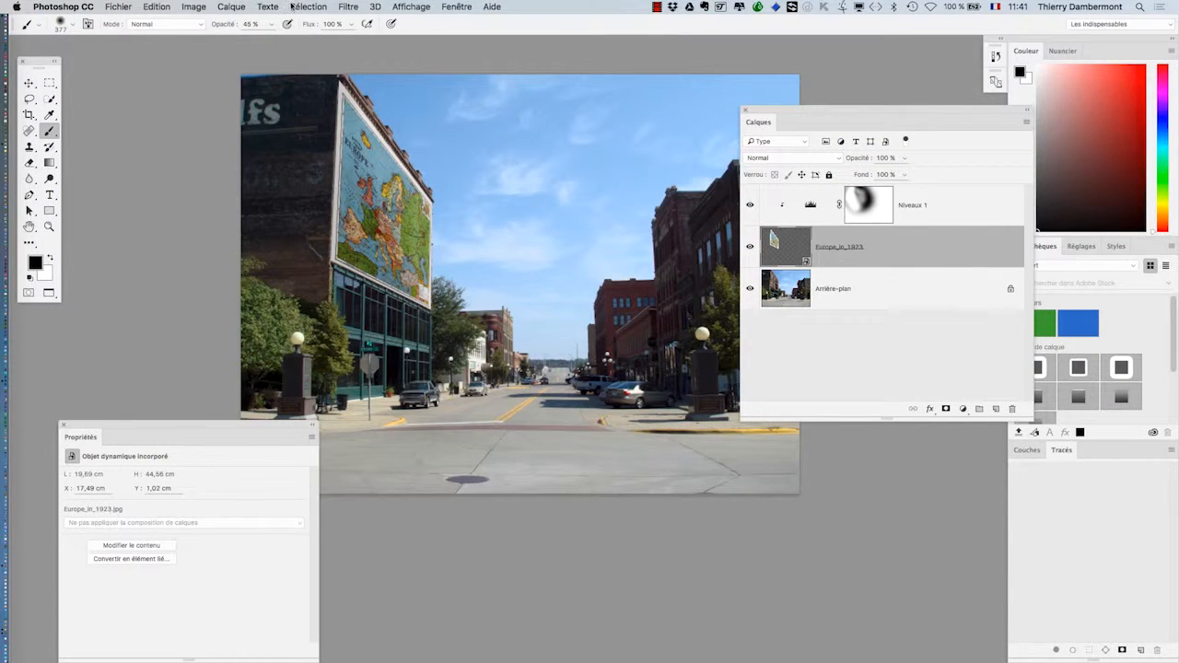
click(226, 7)
mouse_move(273, 239)
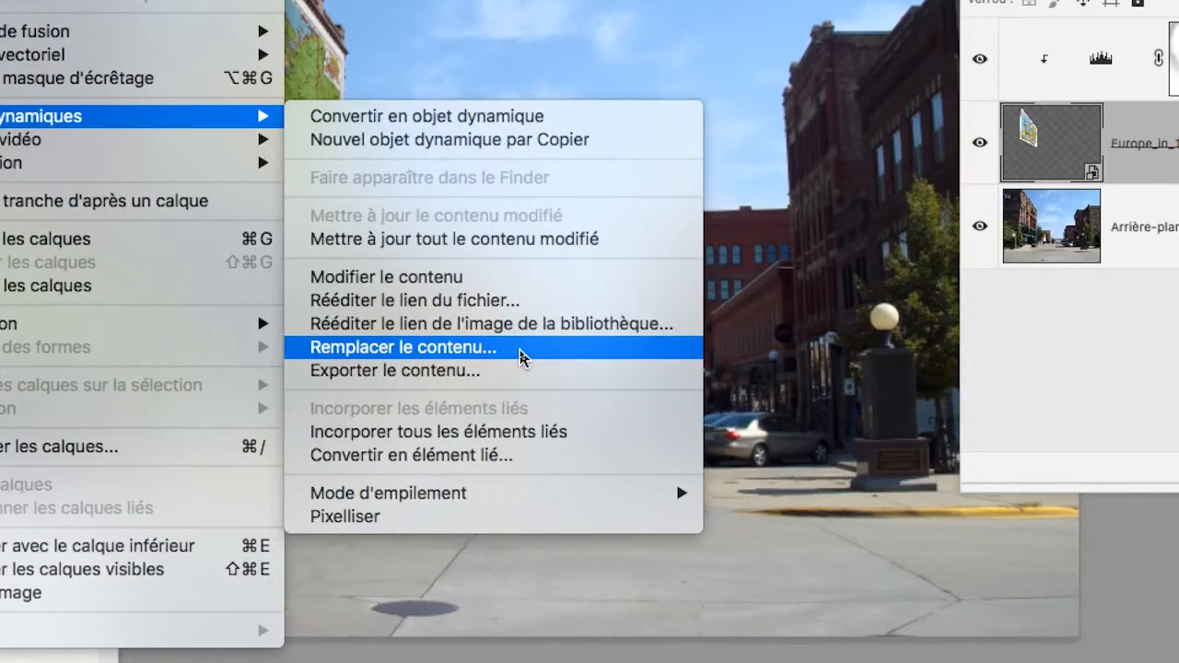
click(520, 357)
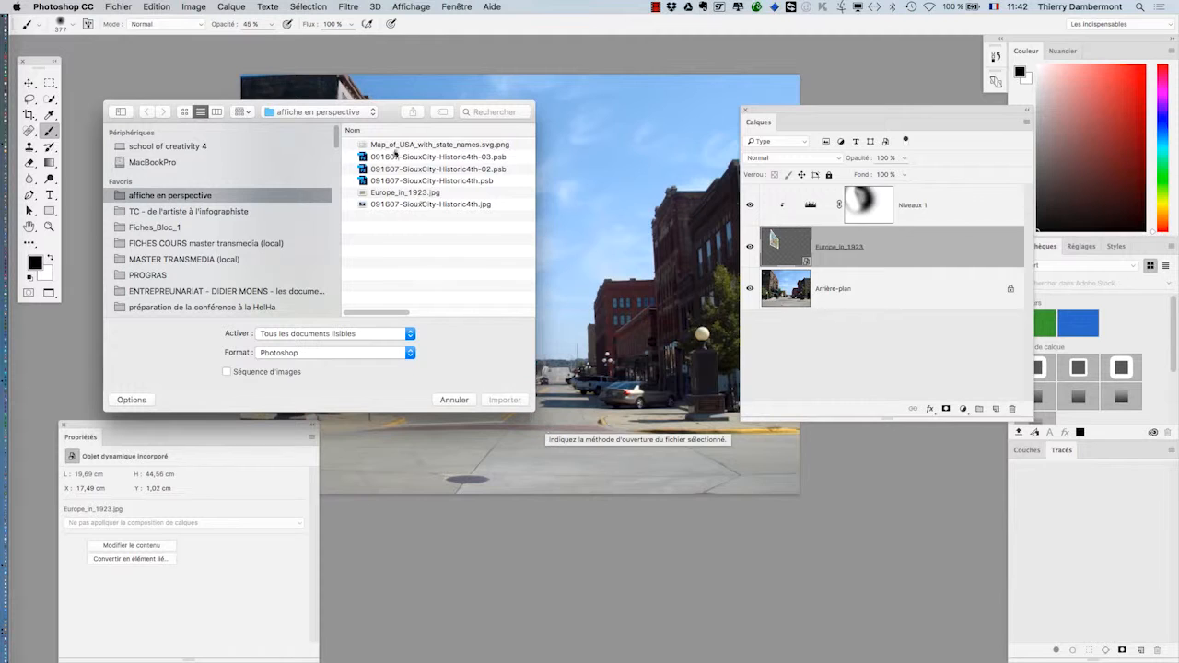
click(392, 145)
drag(391, 112, 546, 356)
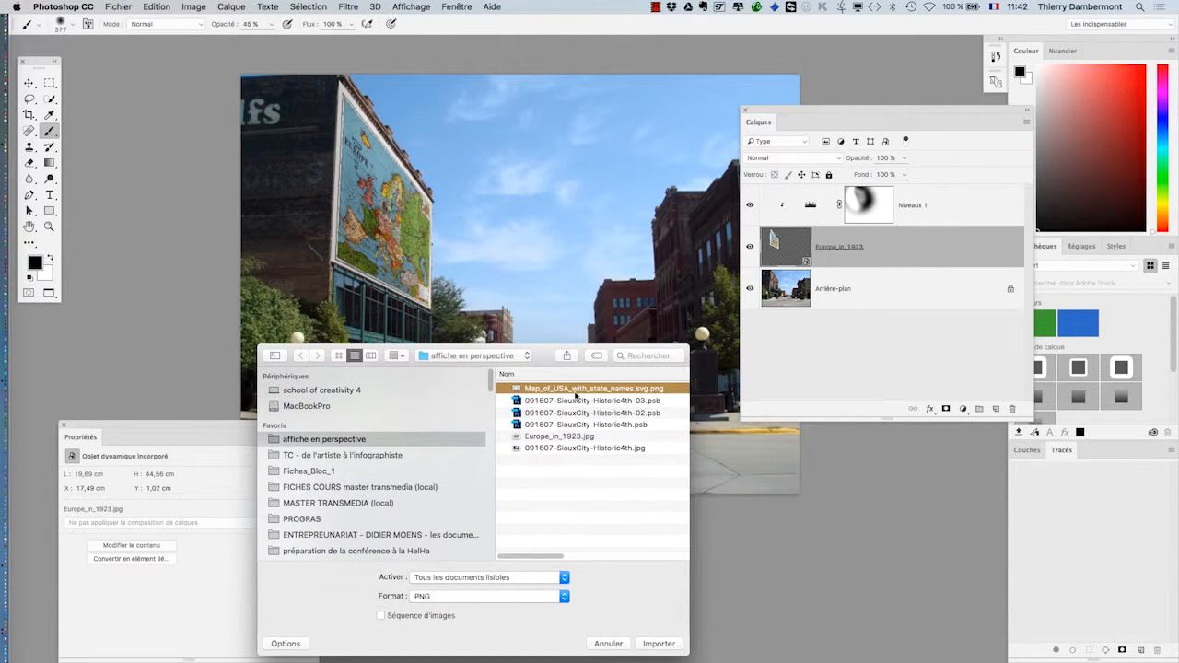
click(659, 644)
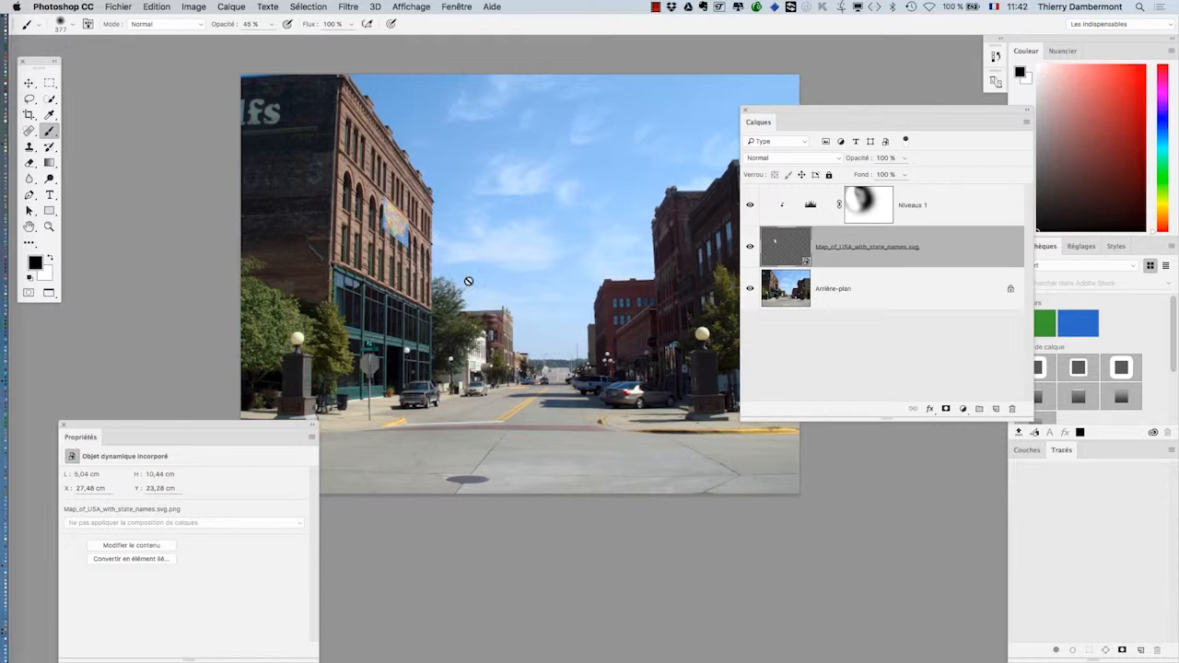
Free-transform the USA map, enlarging it and fitting its corners to the perspective of the brick facade above the green storefront.
scroll(475, 269, down, 3)
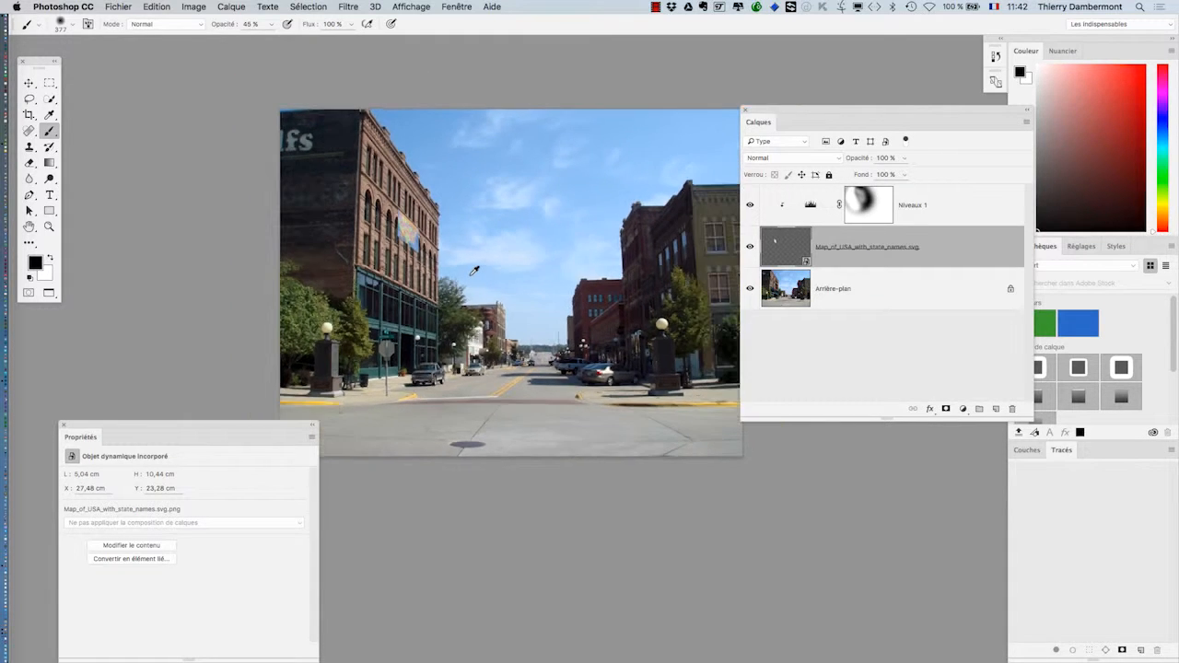
scroll(463, 263, up, 3)
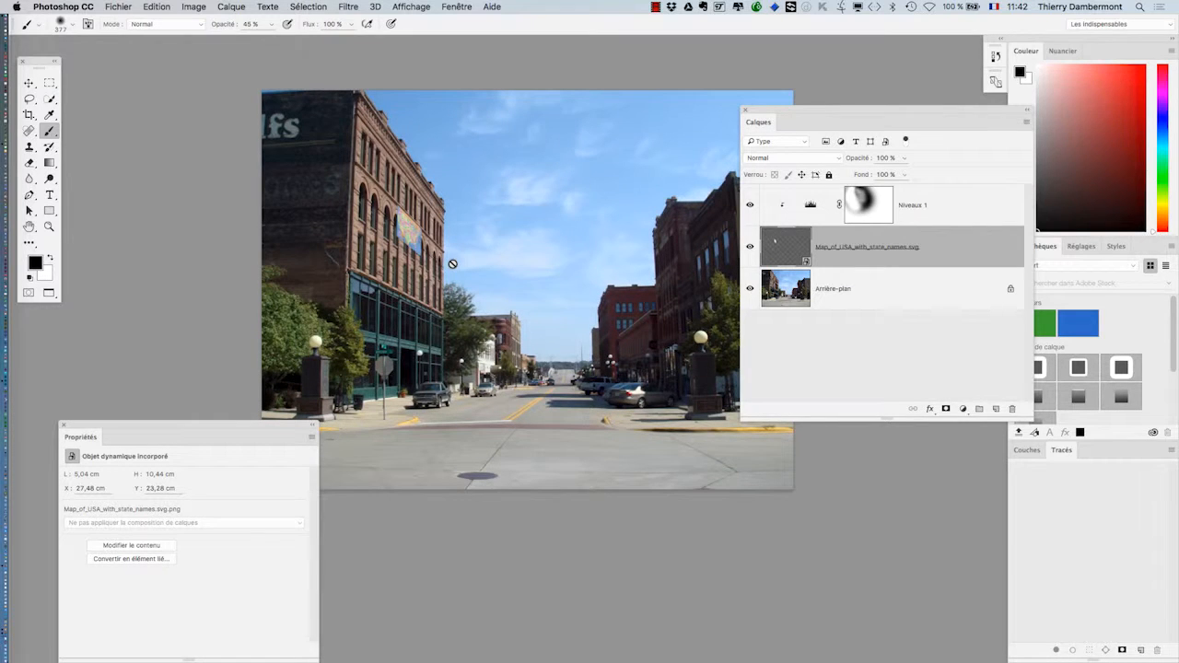
key(super+t)
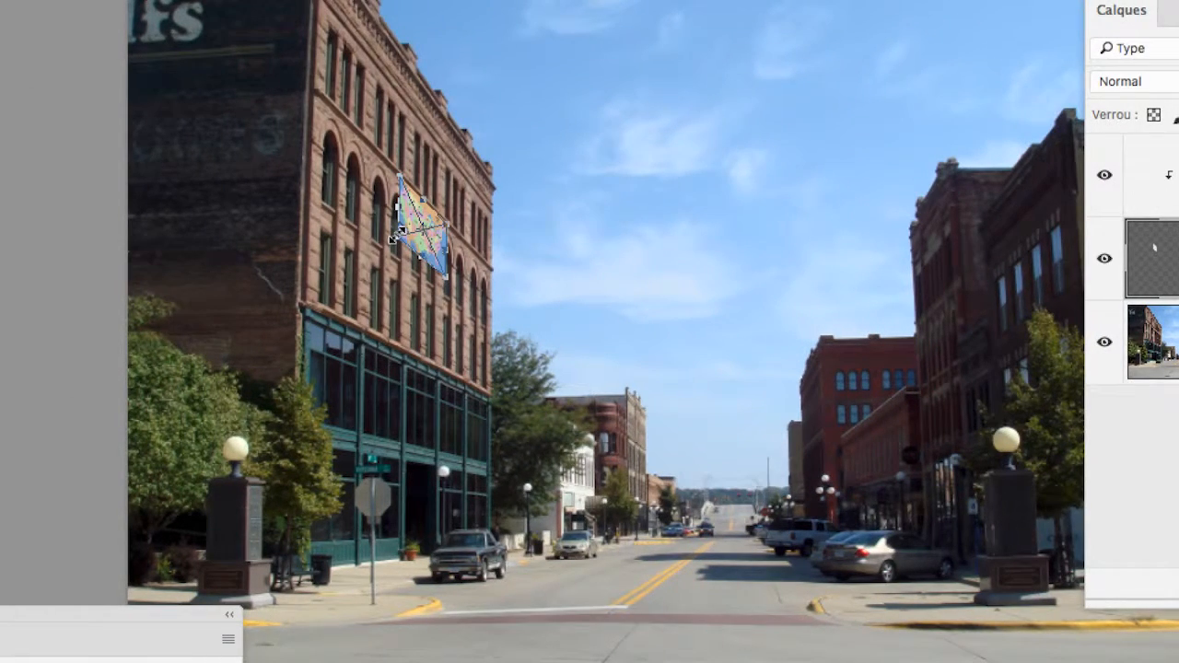
drag(394, 238, 363, 266)
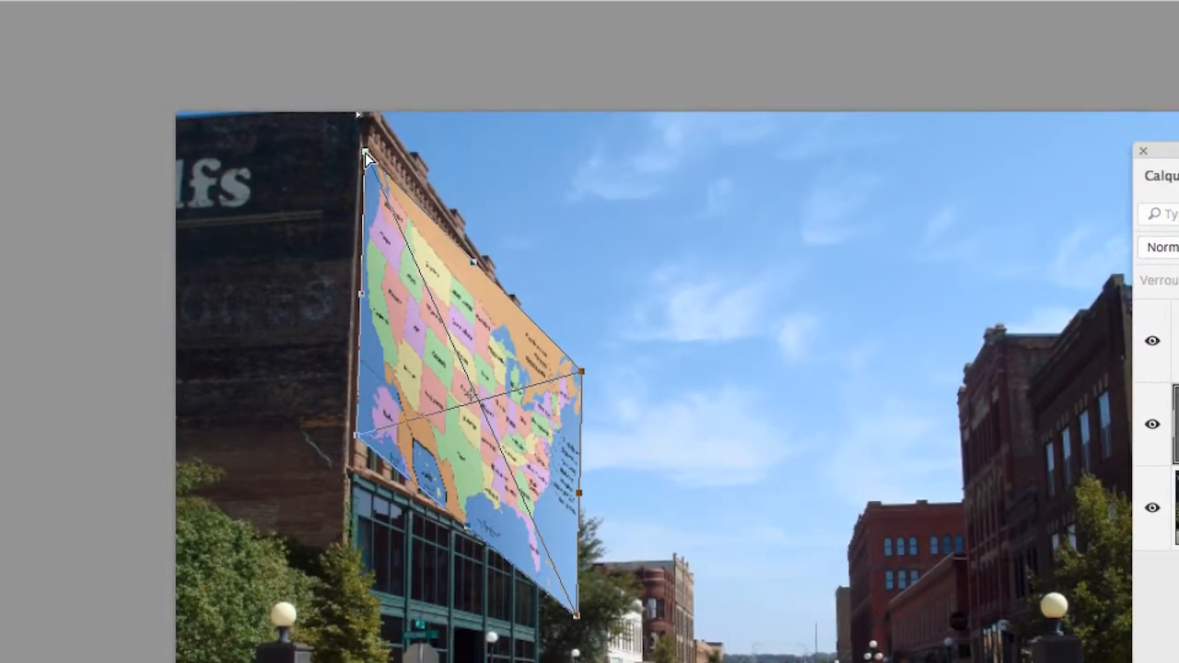
drag(366, 153, 368, 126)
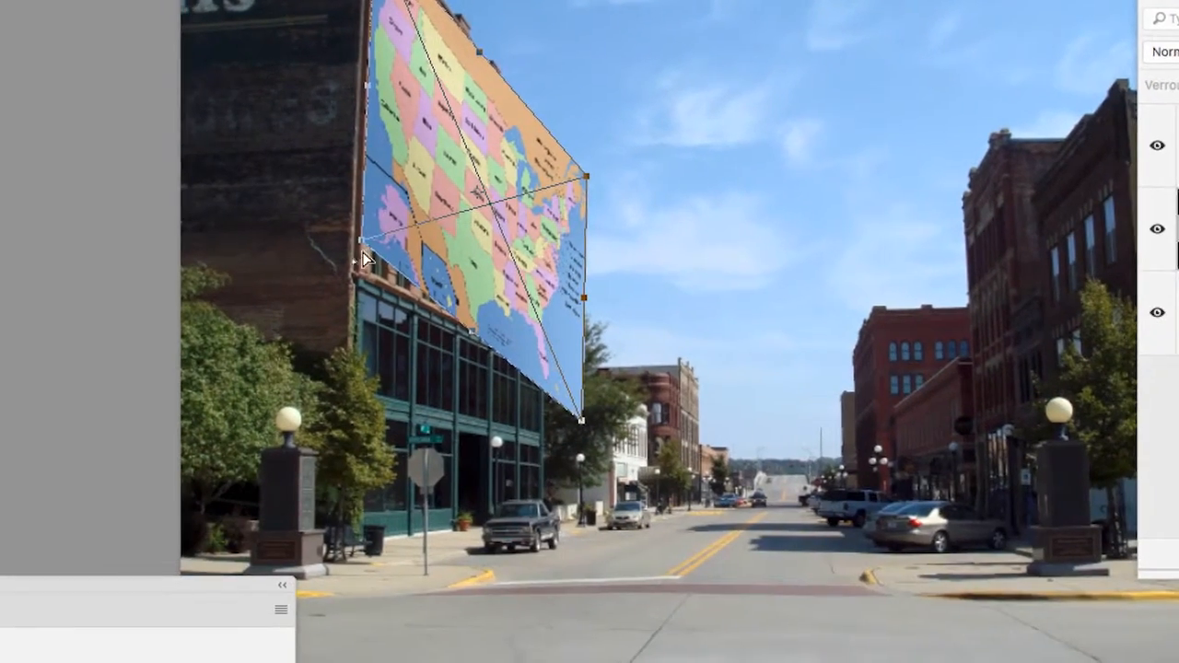
drag(360, 241, 363, 273)
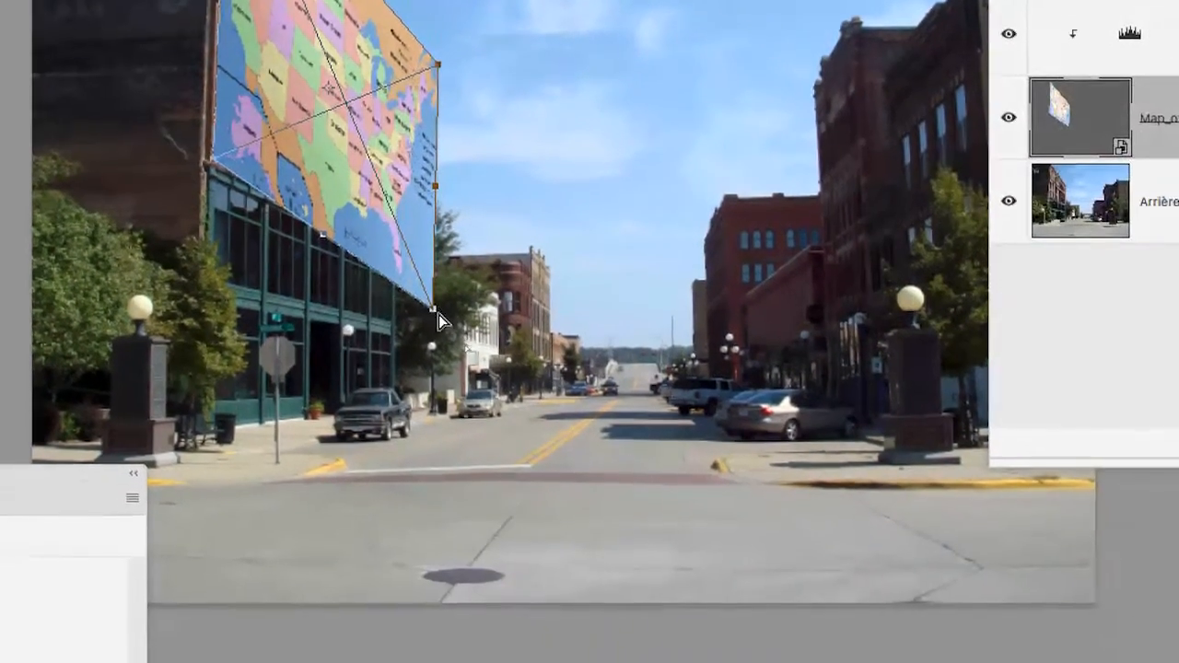
drag(438, 314, 393, 254)
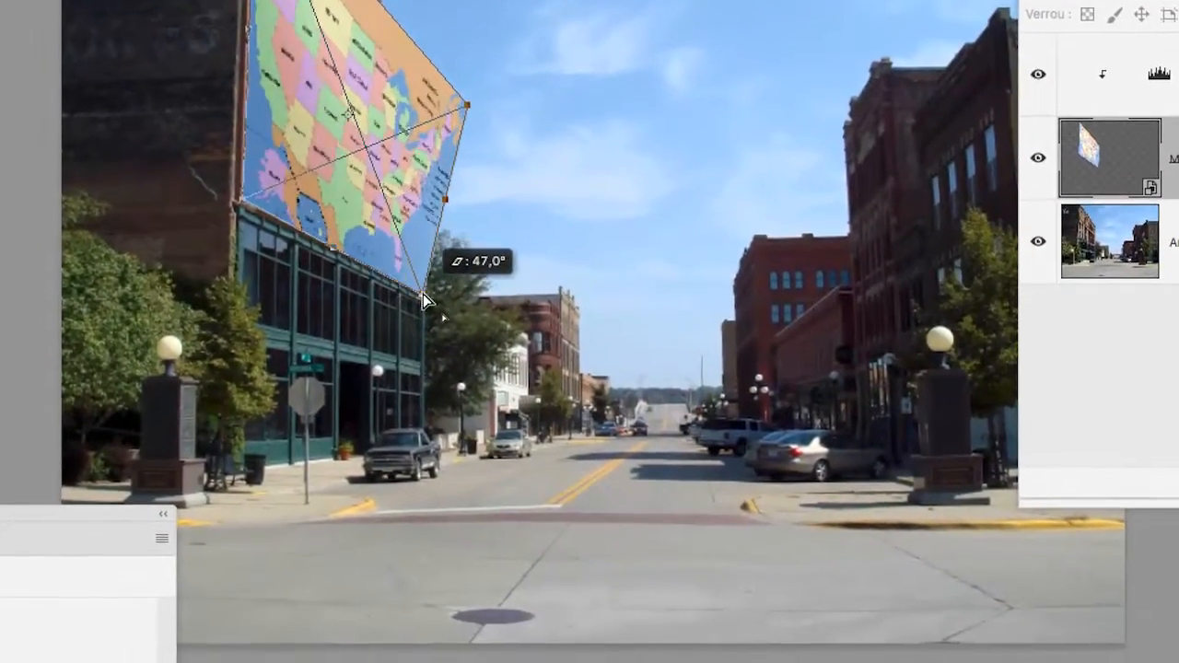
drag(423, 294, 430, 228)
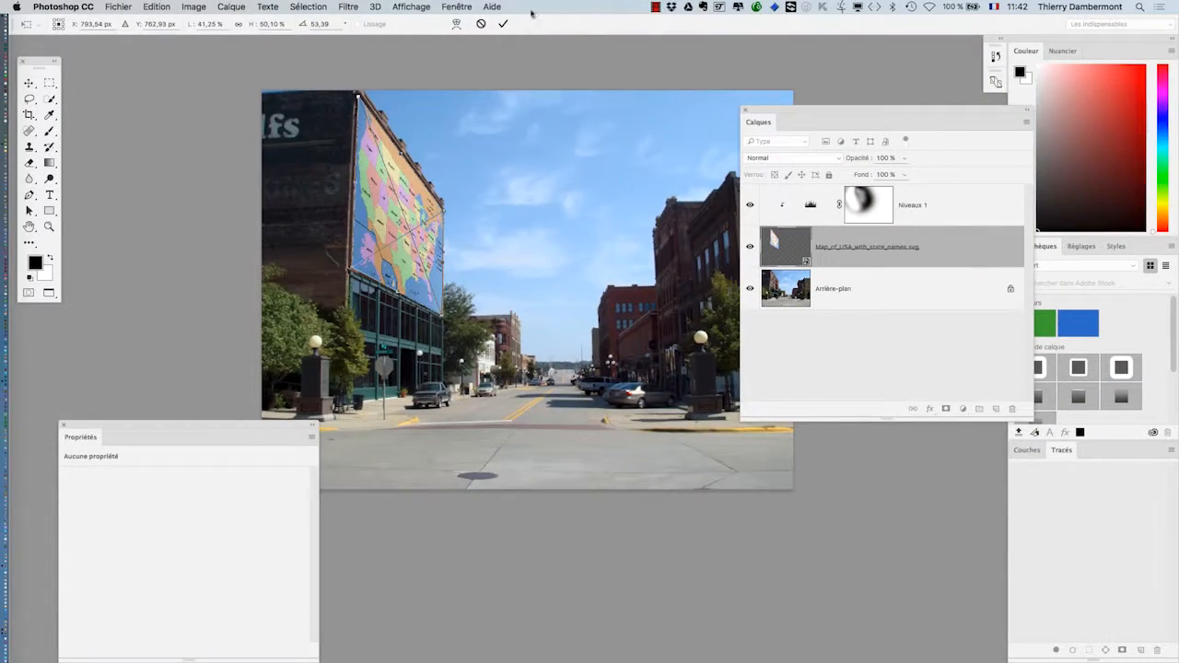
click(504, 24)
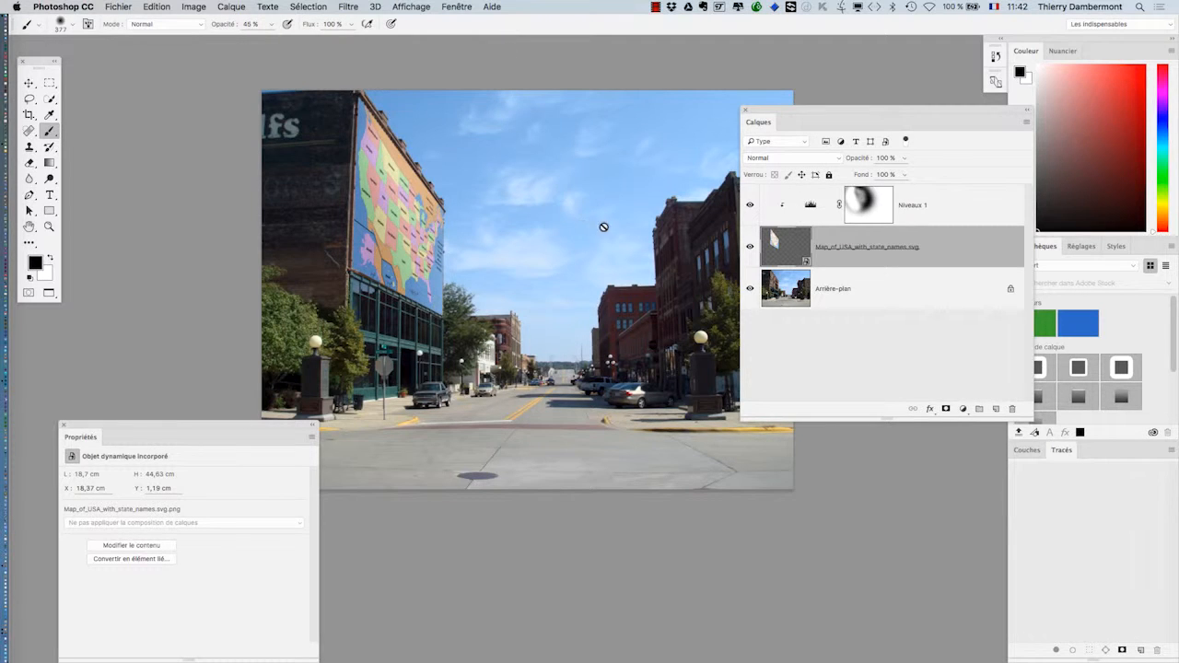
Compare the USA map poster with and without the Niveaux 1 levels adjustment, leaving the adjustment visible.
click(750, 205)
click(751, 206)
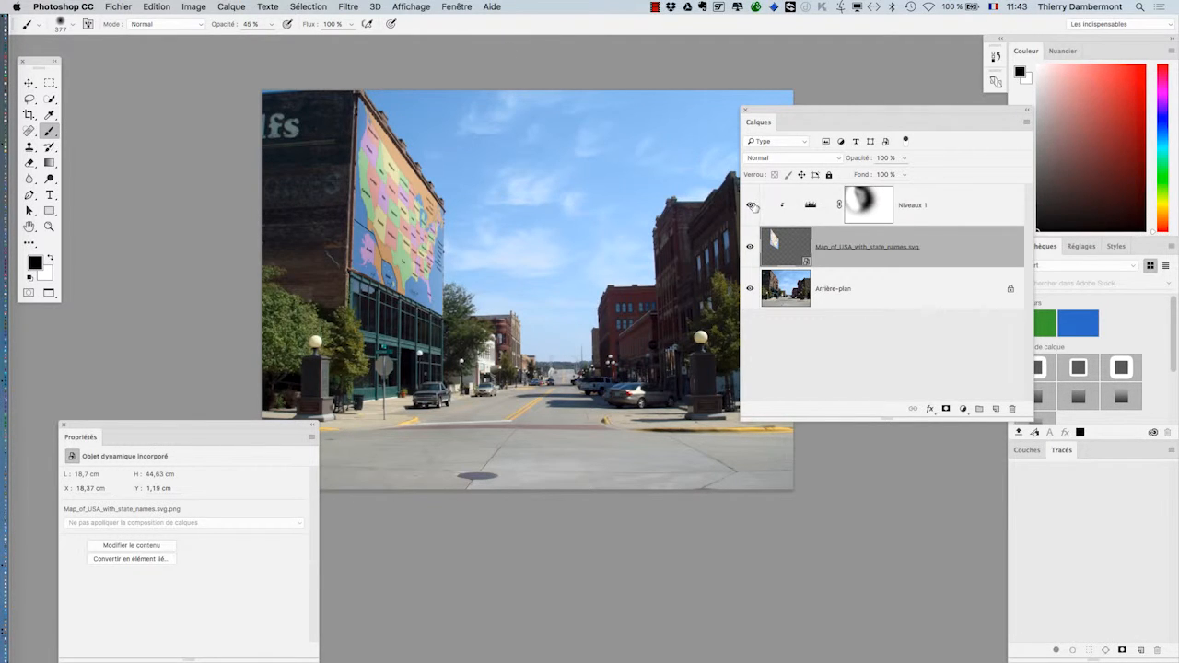
drag(773, 116, 522, 78)
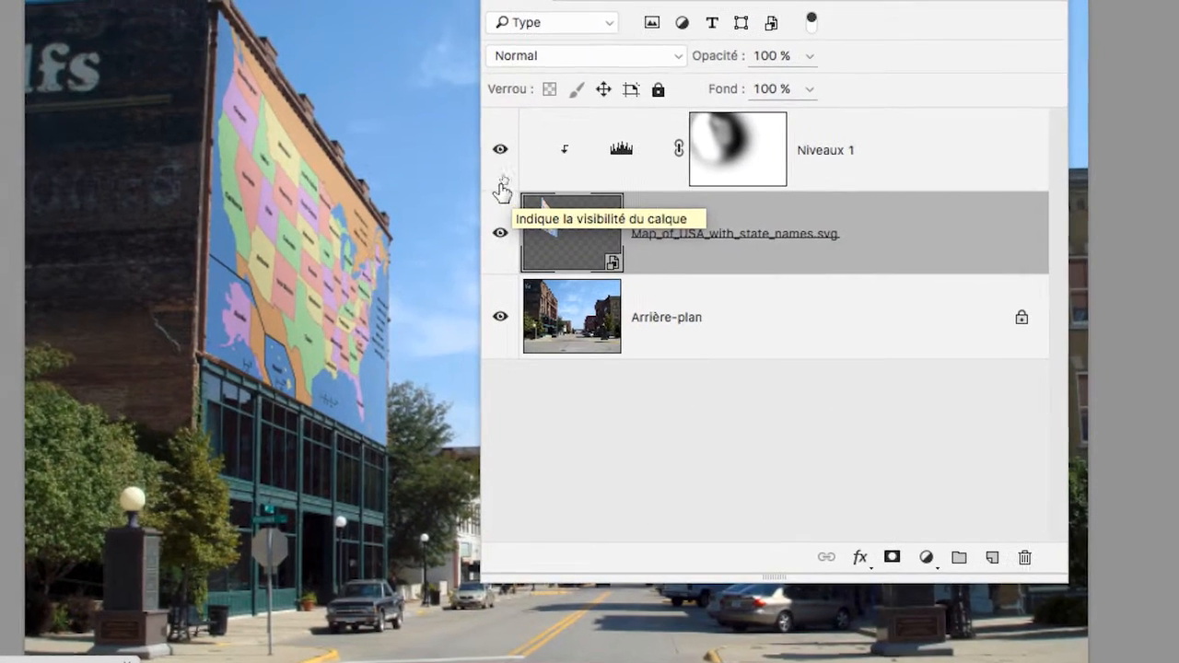
click(500, 167)
click(497, 173)
click(497, 172)
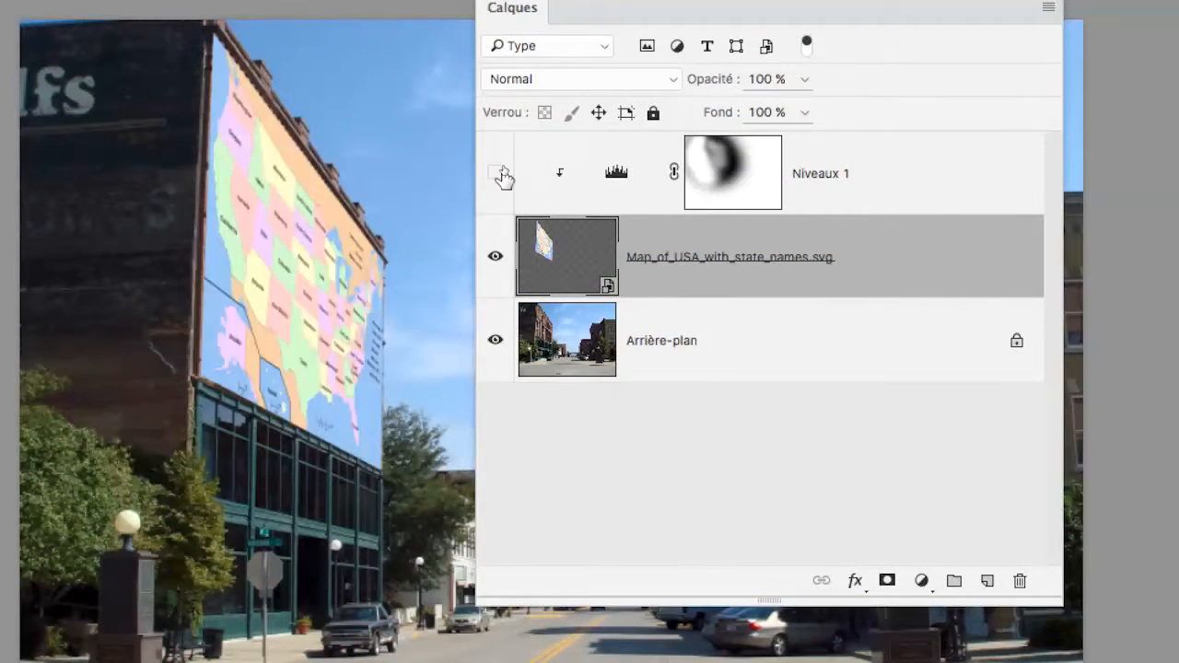
click(498, 172)
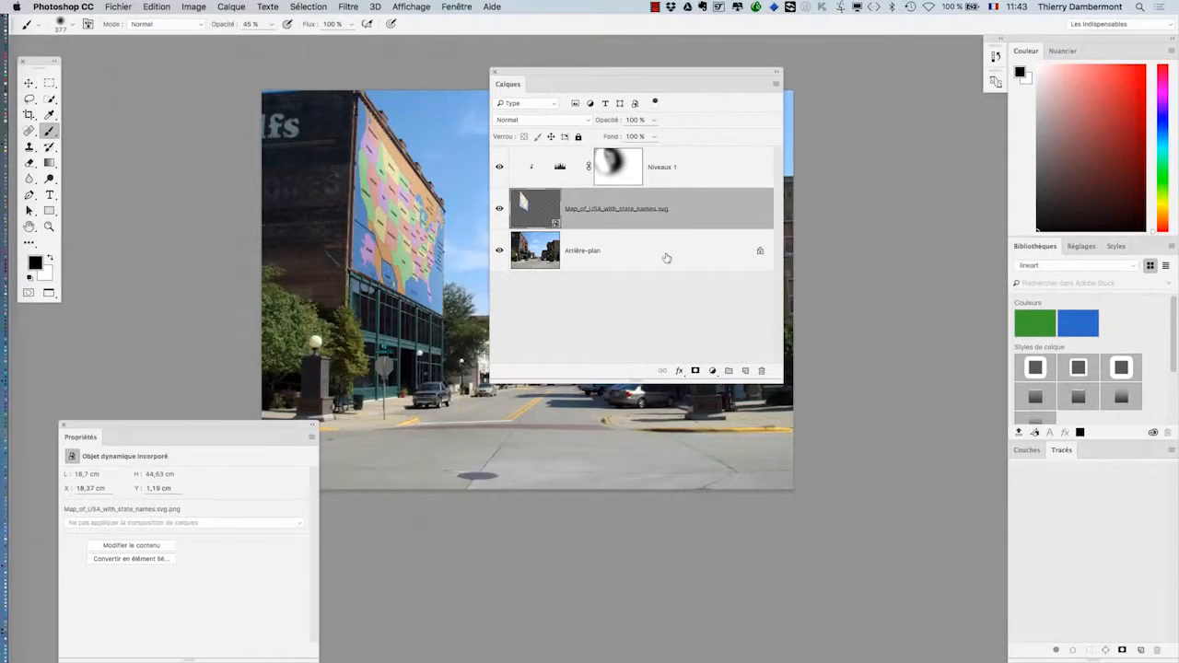
Switch to Firefox and search Google Images for a map of Brazil with "bresikl map".
key(super+Tab)
click(124, 42)
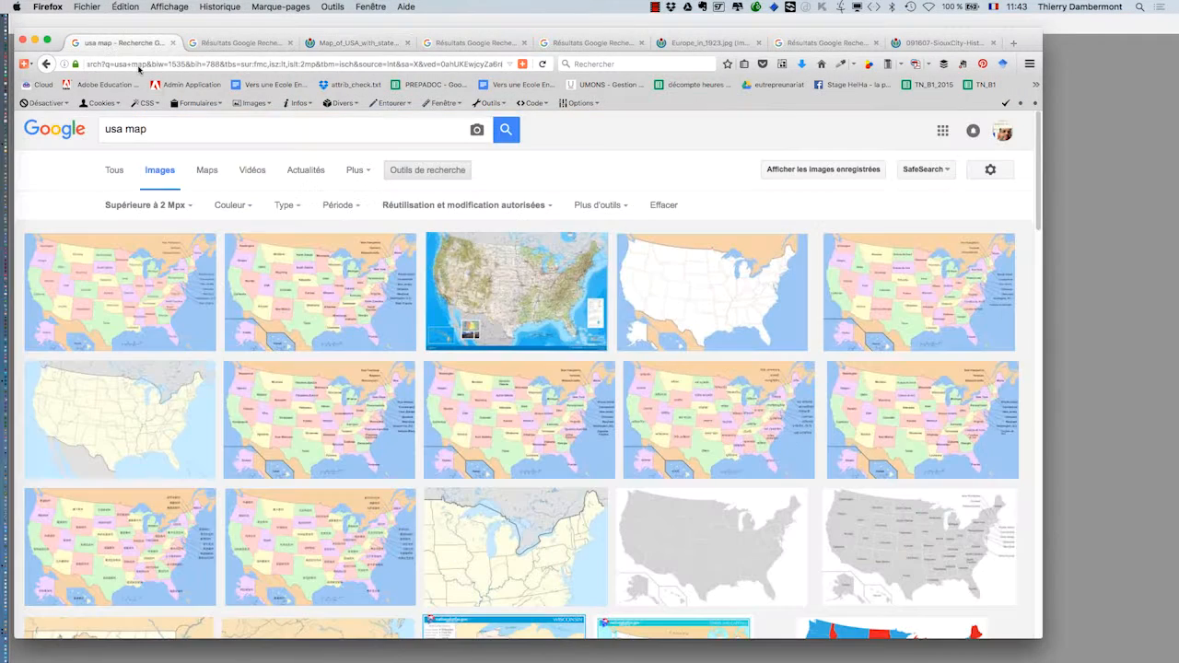
triple_click(124, 134)
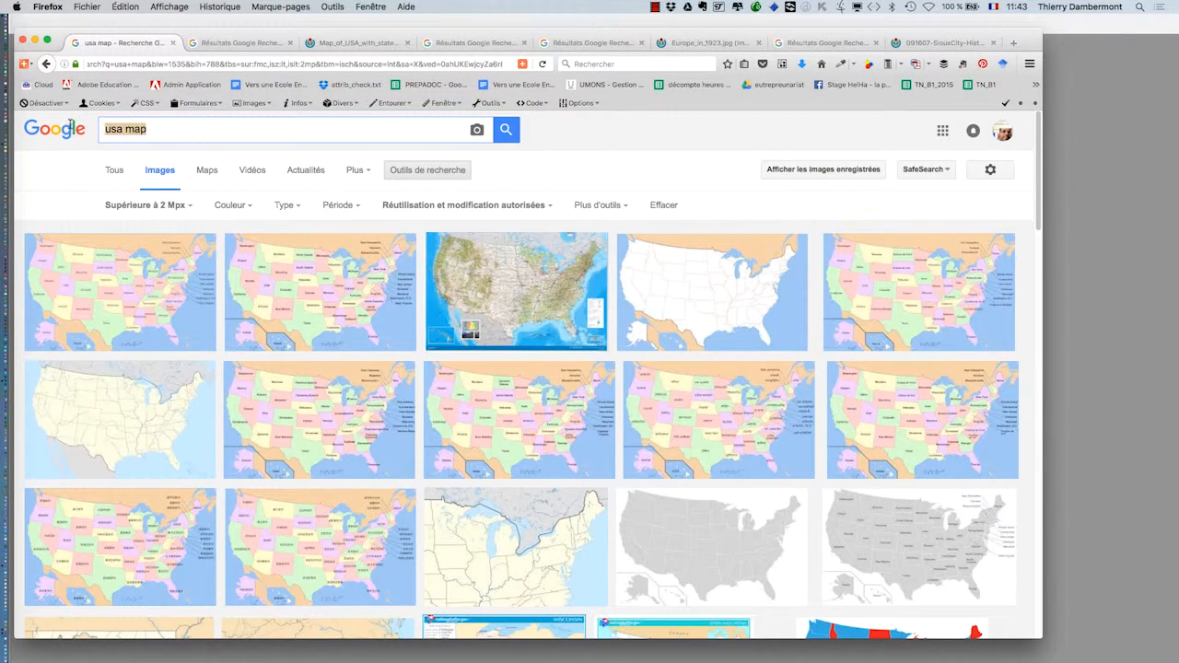
click(122, 133)
key(BackSpace)
key(BackSpace)
key(BackSpace)
text(bres)
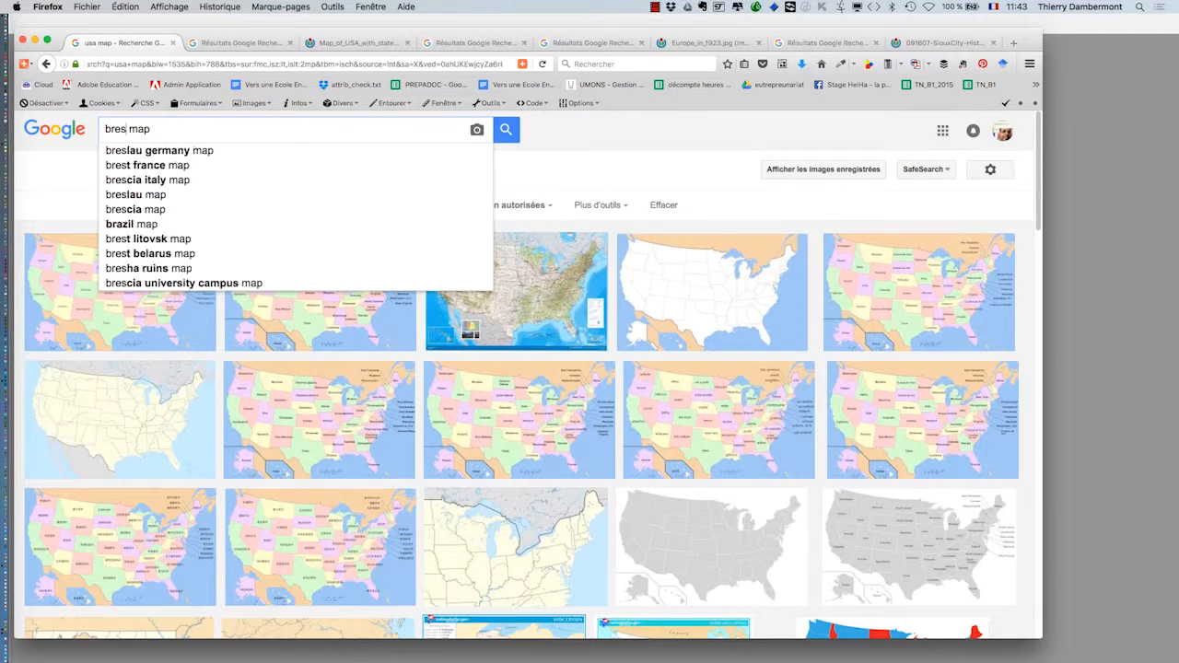
text(ikl)
key(Return)
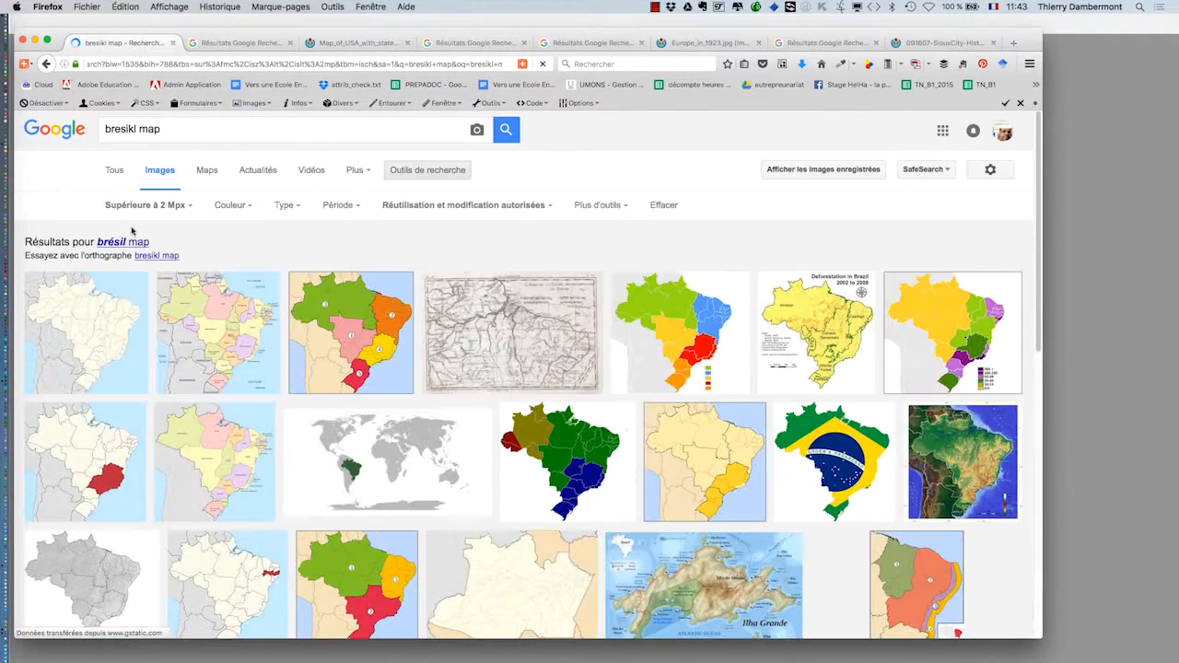
Open the Ilha Grande topographic map from the Brazil image results as a full-size image.
scroll(550, 360, down, 1)
scroll(550, 360, down, 5)
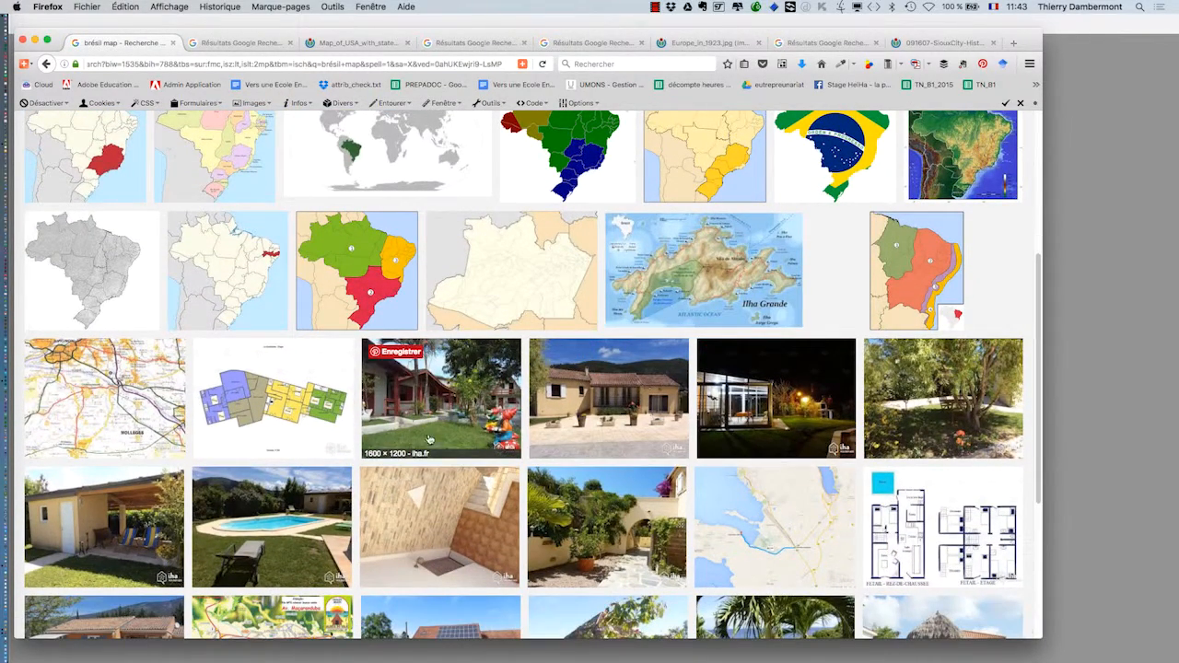
super+click(702, 291)
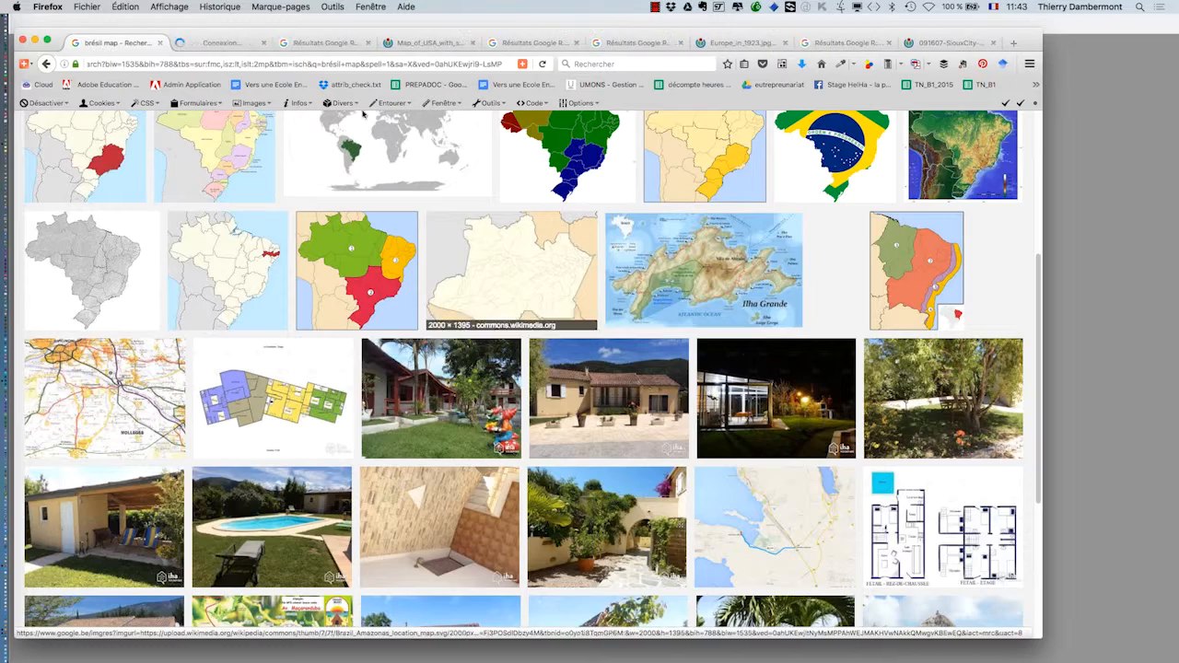
click(212, 43)
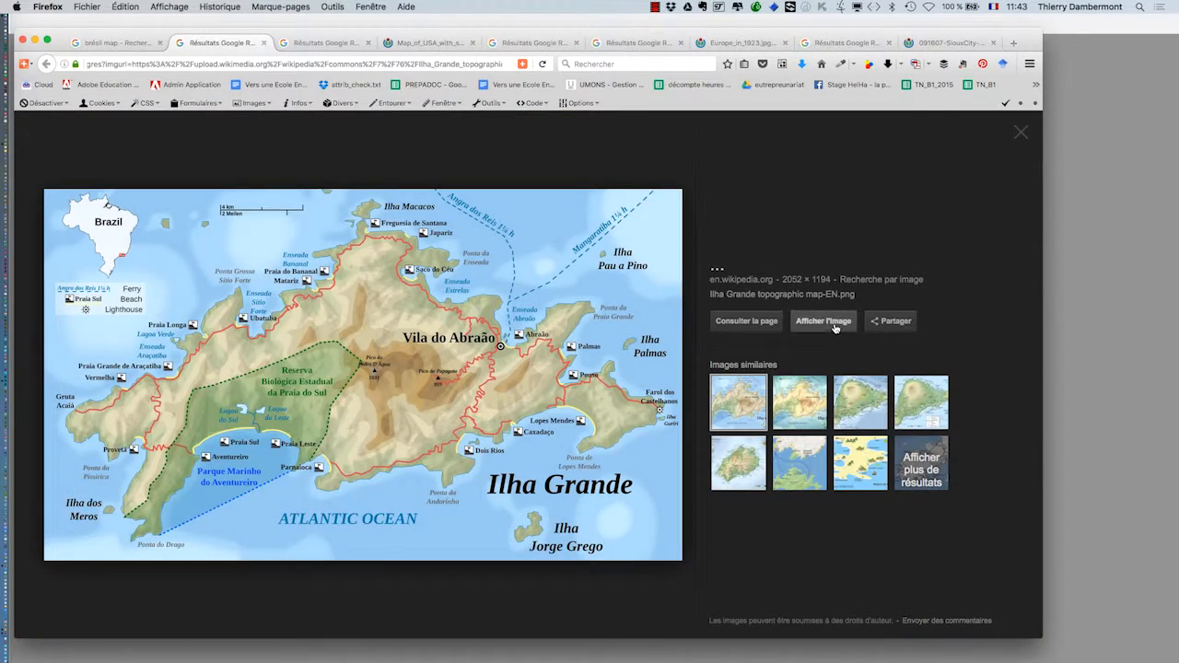
click(826, 324)
Save the map image as Ilha_Grande_topographic_map-EN.png in the "affiche en perspective" folder.
right_click(546, 360)
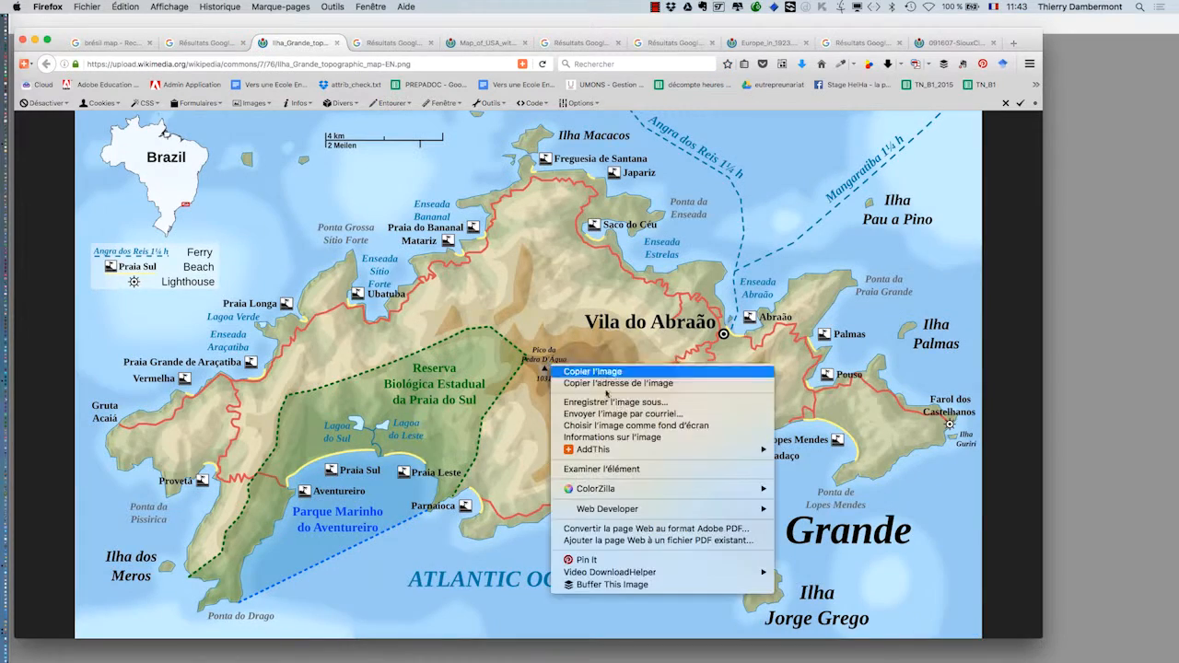
click(619, 403)
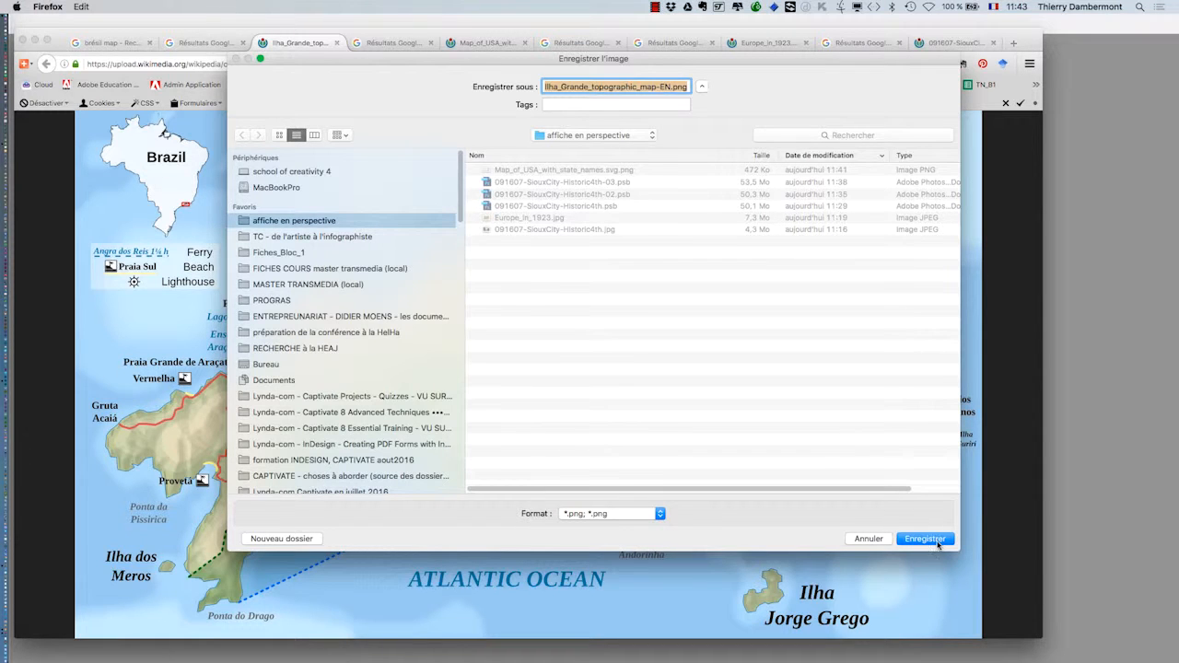
click(925, 539)
Switch to Photoshop and replace the USA map smart object's content with Ilha_Grande_topographic_map-EN.png.
key(super+Tab)
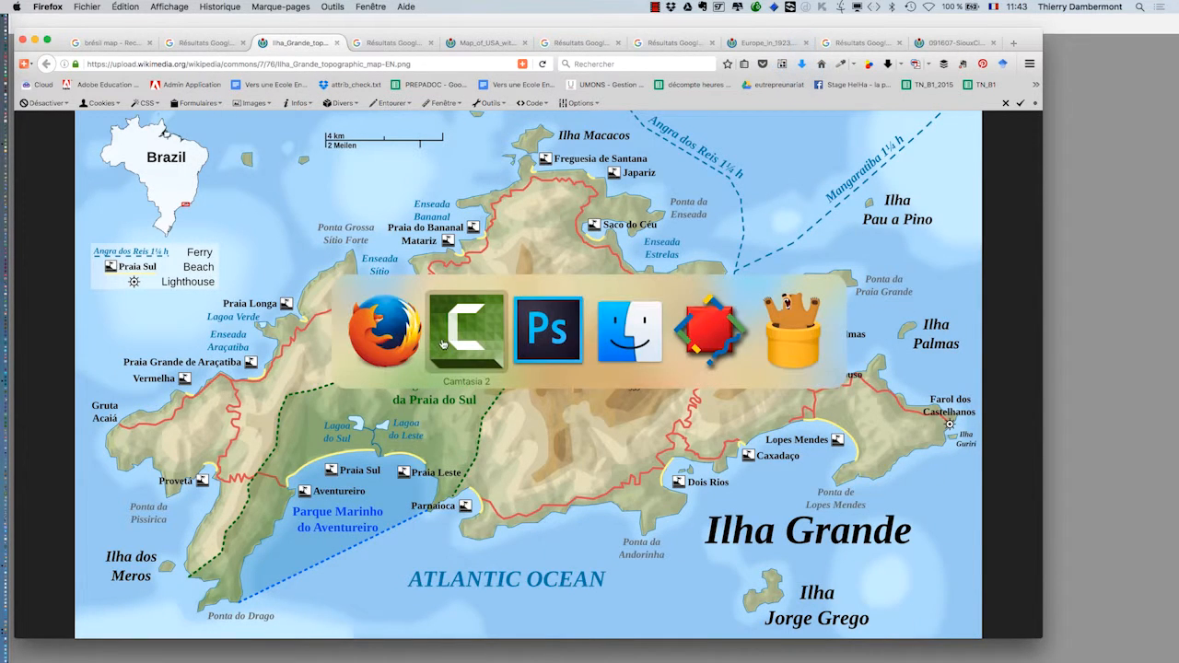
click(537, 342)
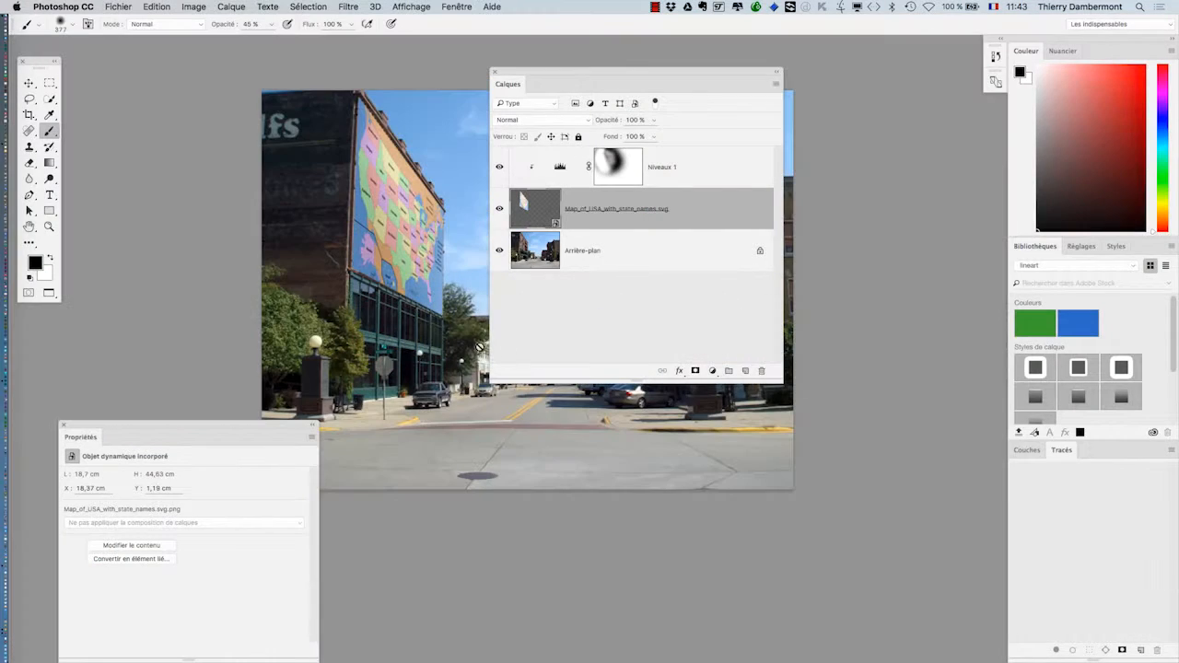
click(231, 7)
mouse_move(281, 237)
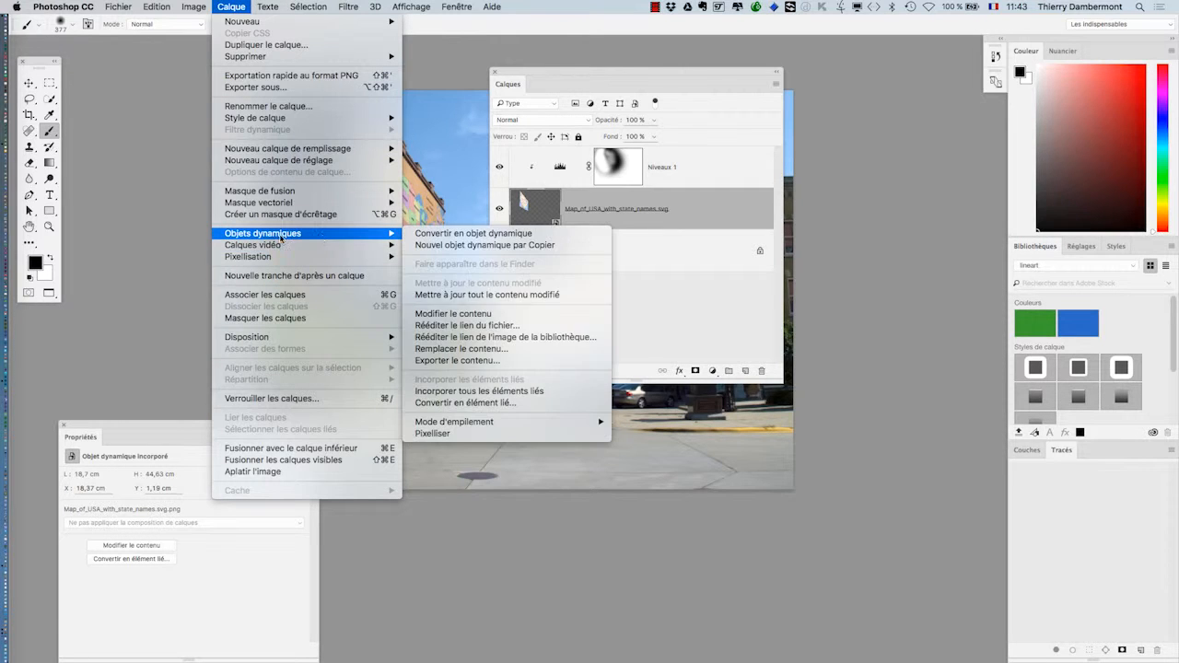
click(506, 348)
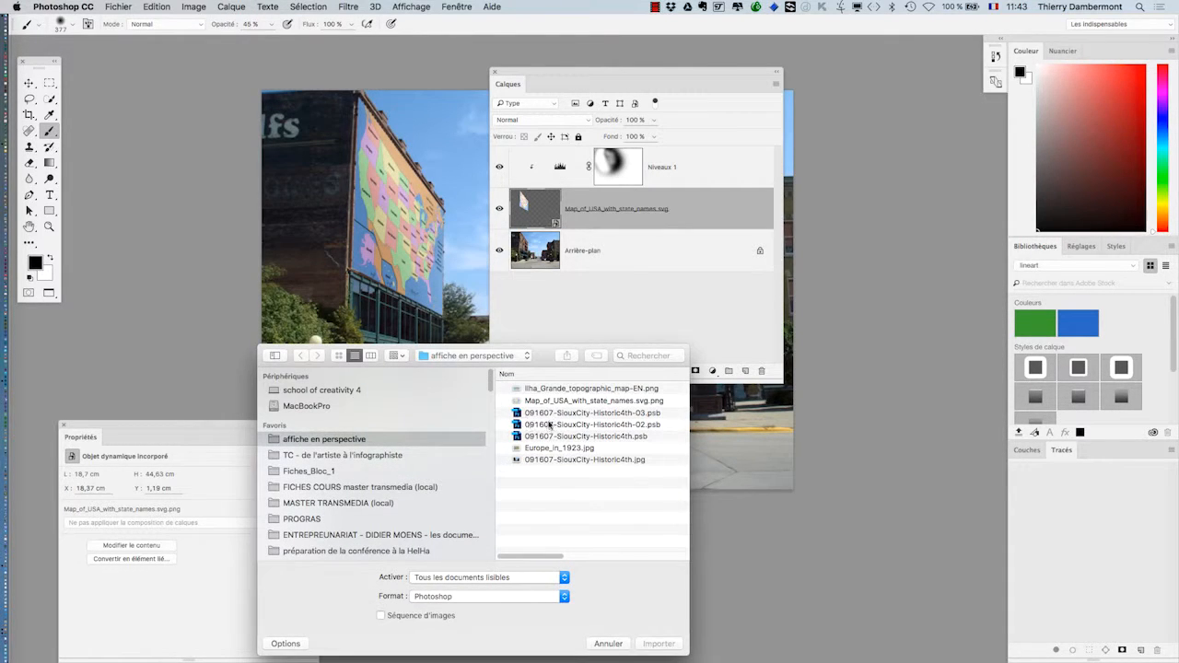
click(556, 391)
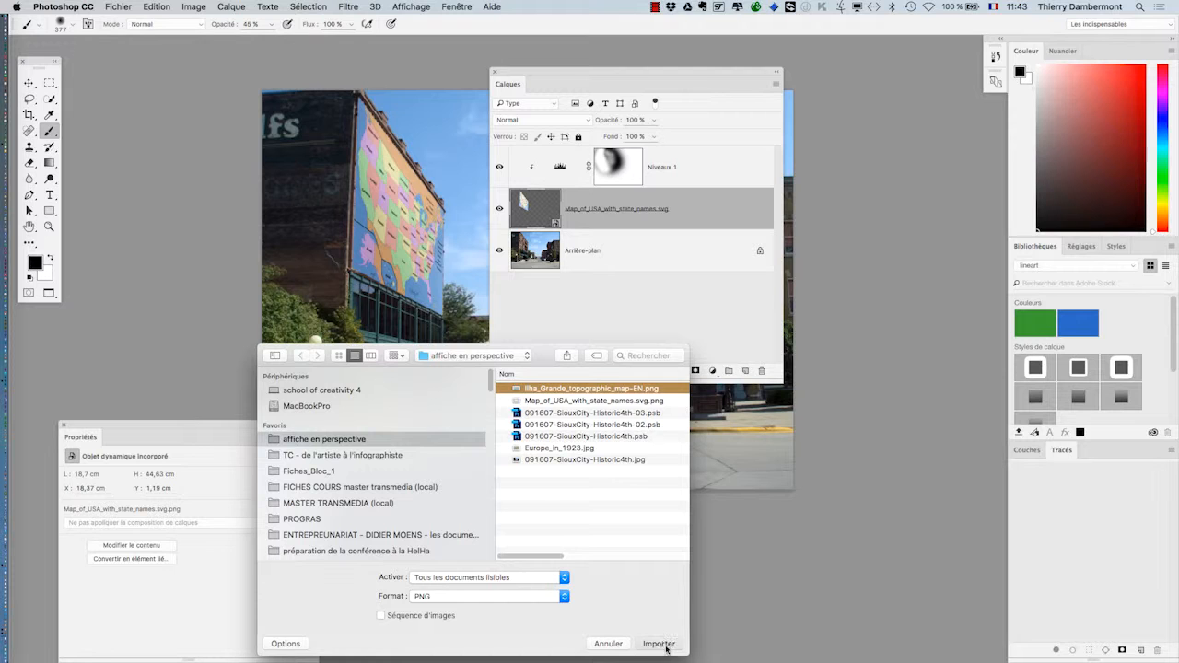
click(665, 646)
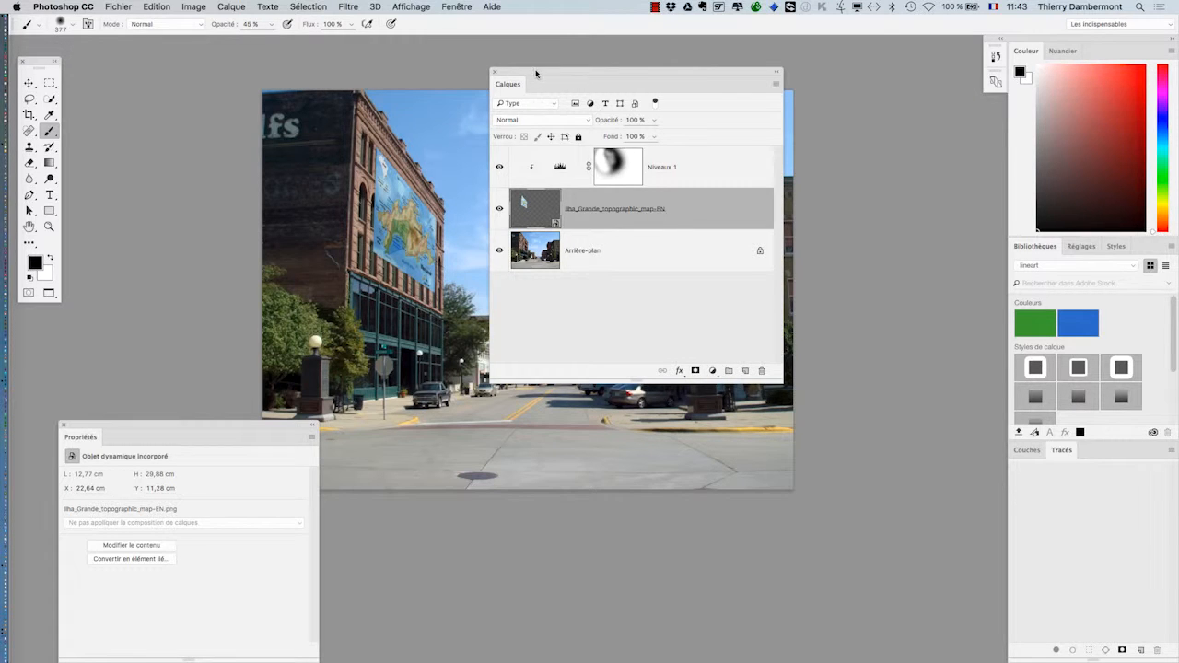
drag(535, 73, 693, 93)
scroll(424, 200, up, 2)
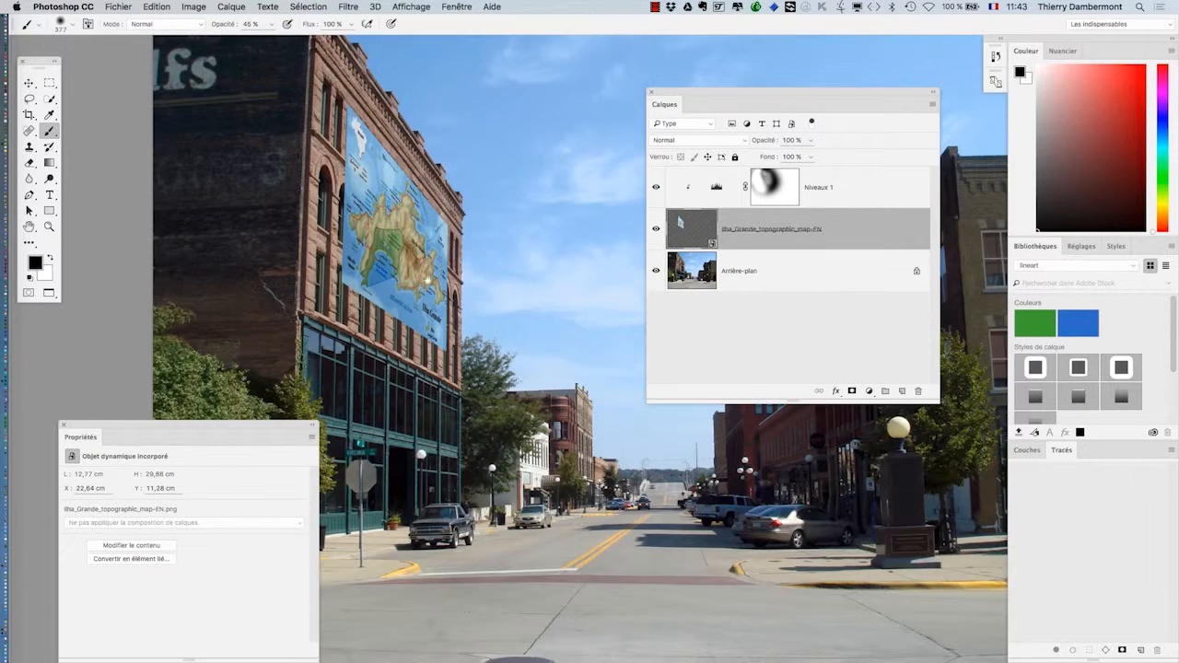
Distort the Ilha Grande map so its four corners cover the brick facade above the storefront, following the building's perspective.
scroll(427, 279, up, 2)
key(super+t)
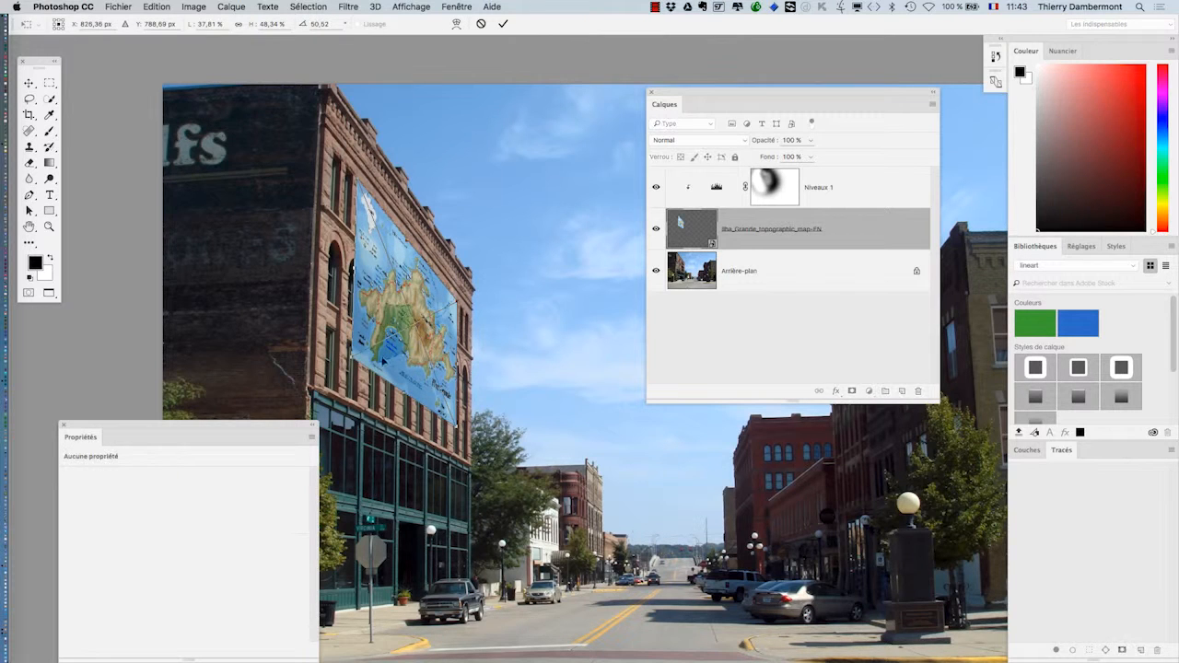
drag(352, 362, 314, 385)
drag(358, 181, 327, 92)
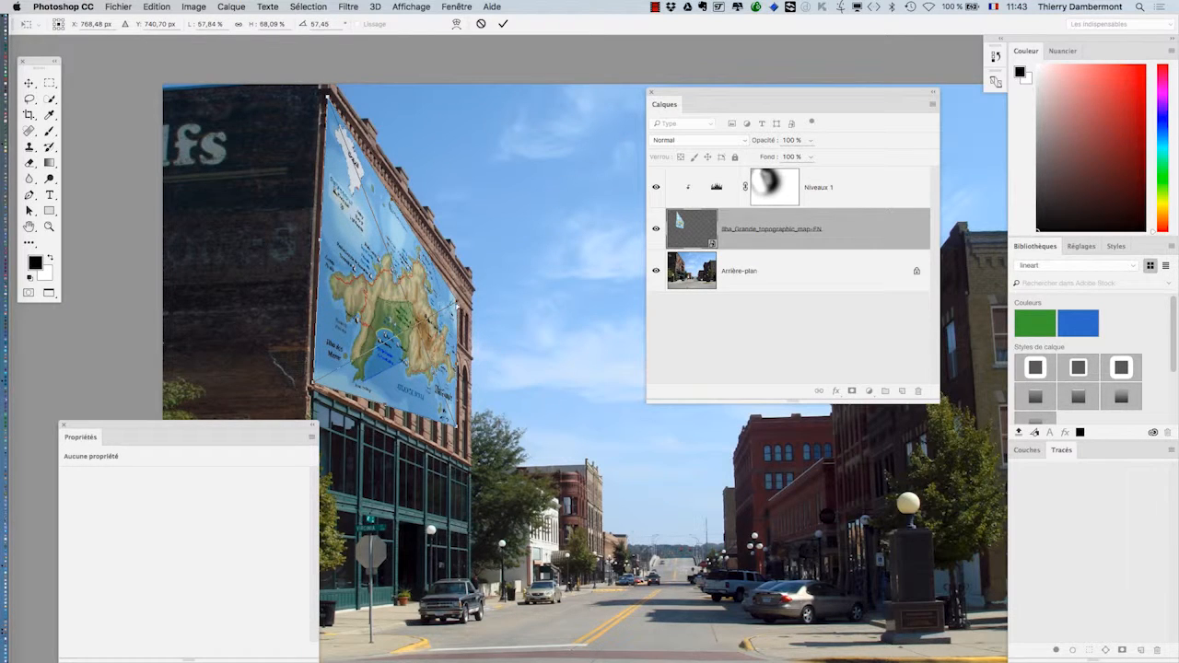
mouse_move(458, 306)
mouse_down()
mouse_move(477, 280)
mouse_move(473, 293)
mouse_up()
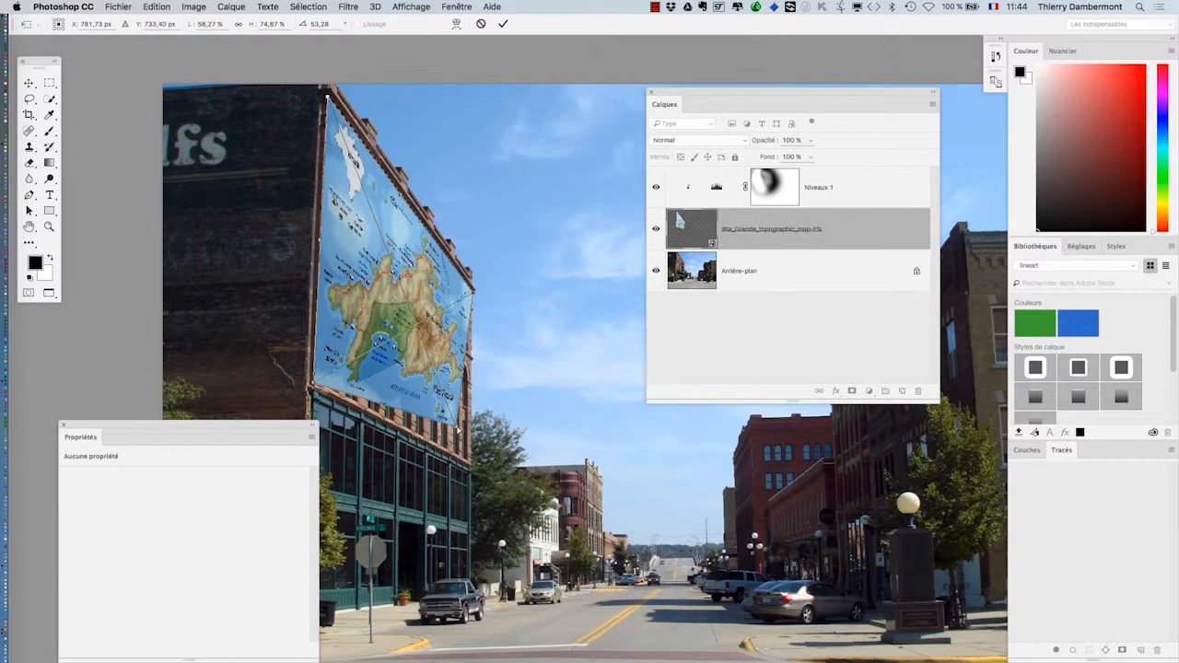
drag(457, 426, 471, 456)
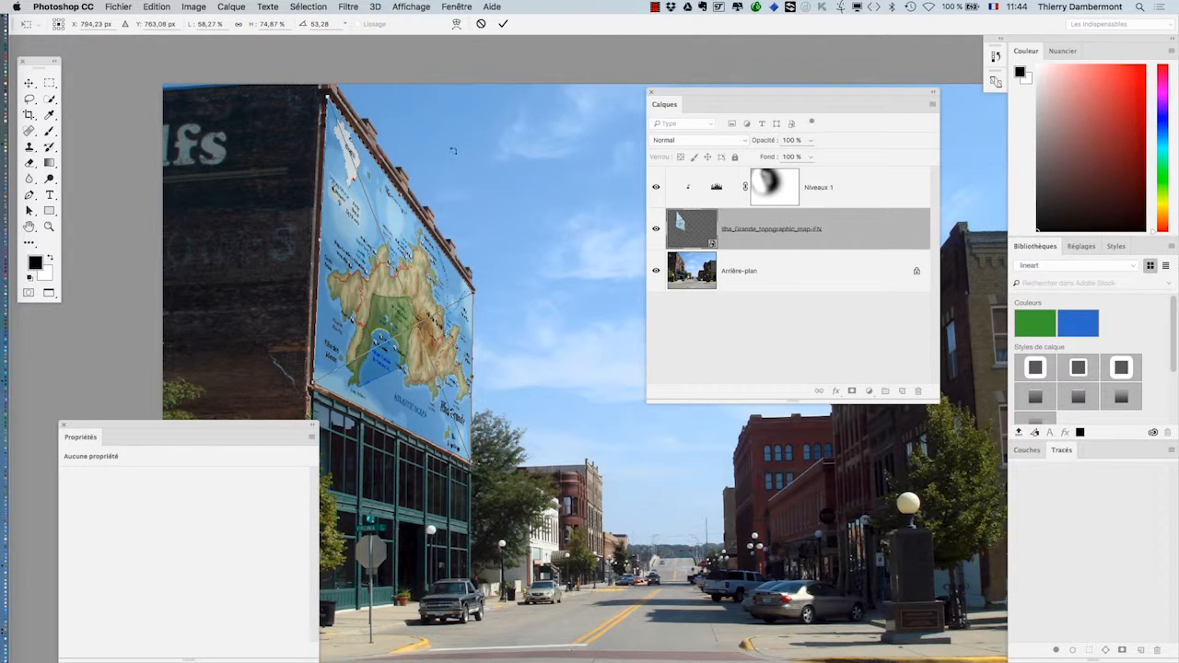
click(503, 25)
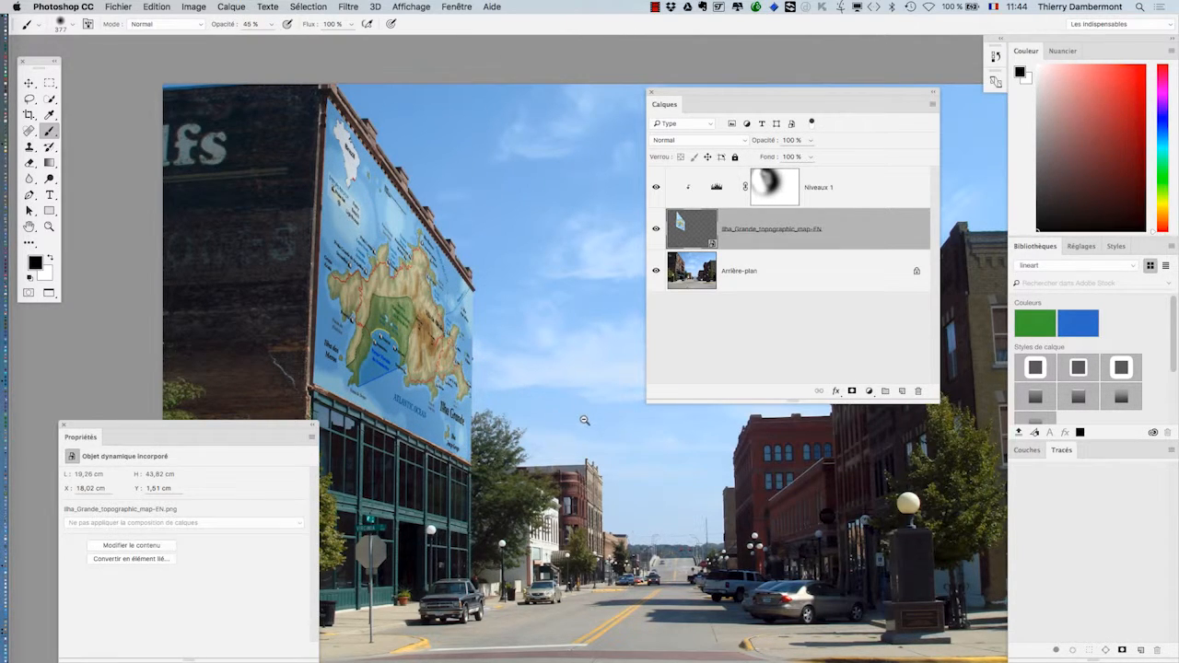
Move the floating Properties panel partly off the photo to uncover the poster building.
alt+super+click(584, 420)
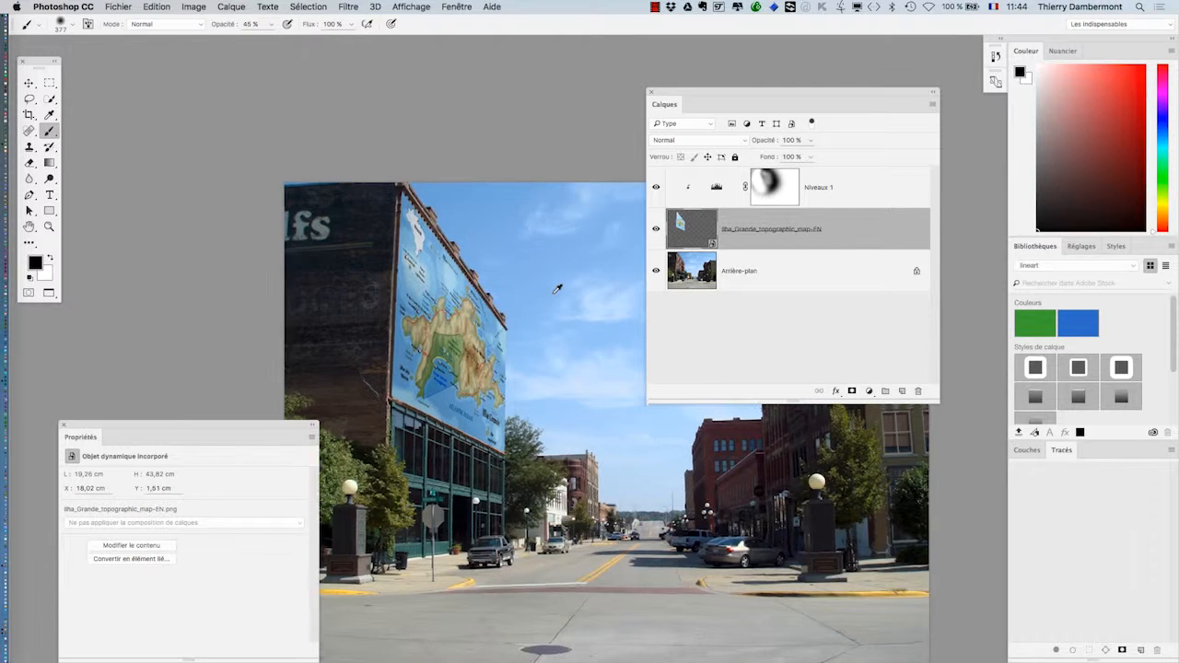
super+click(558, 291)
drag(301, 429, 211, 498)
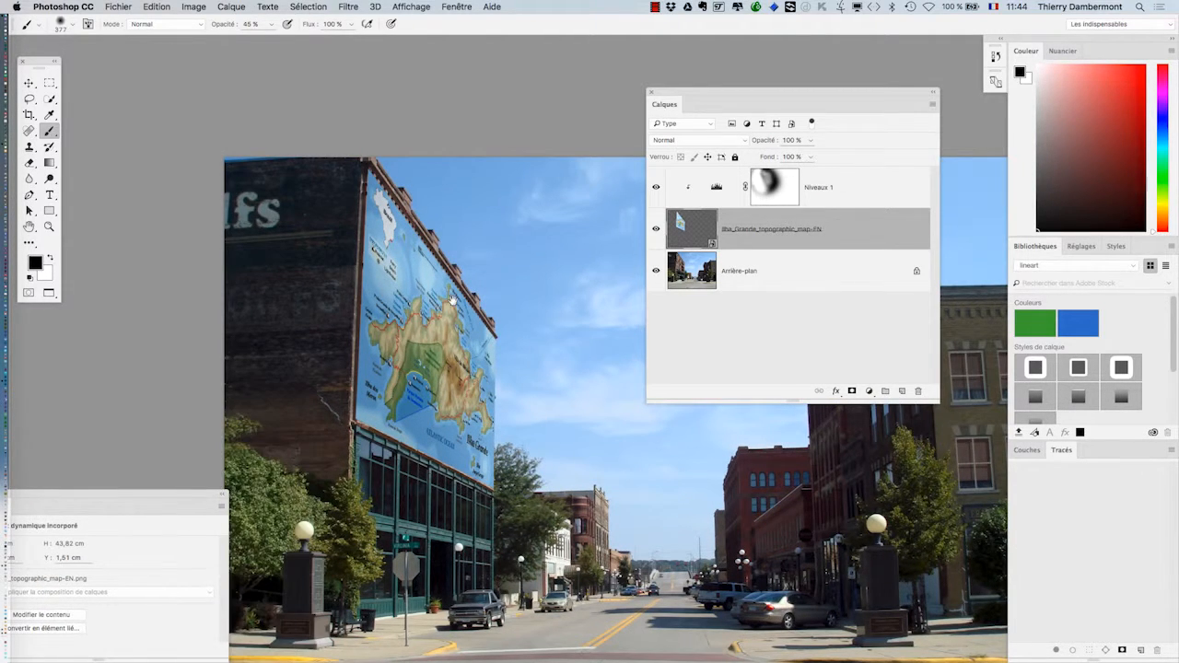
Compare the poster with and without the Niveaux 1 adjustment by toggling its visibility, leaving it visible, and review the whole photo.
drag(453, 301, 419, 240)
scroll(424, 266, up, 1)
scroll(426, 265, up, 1)
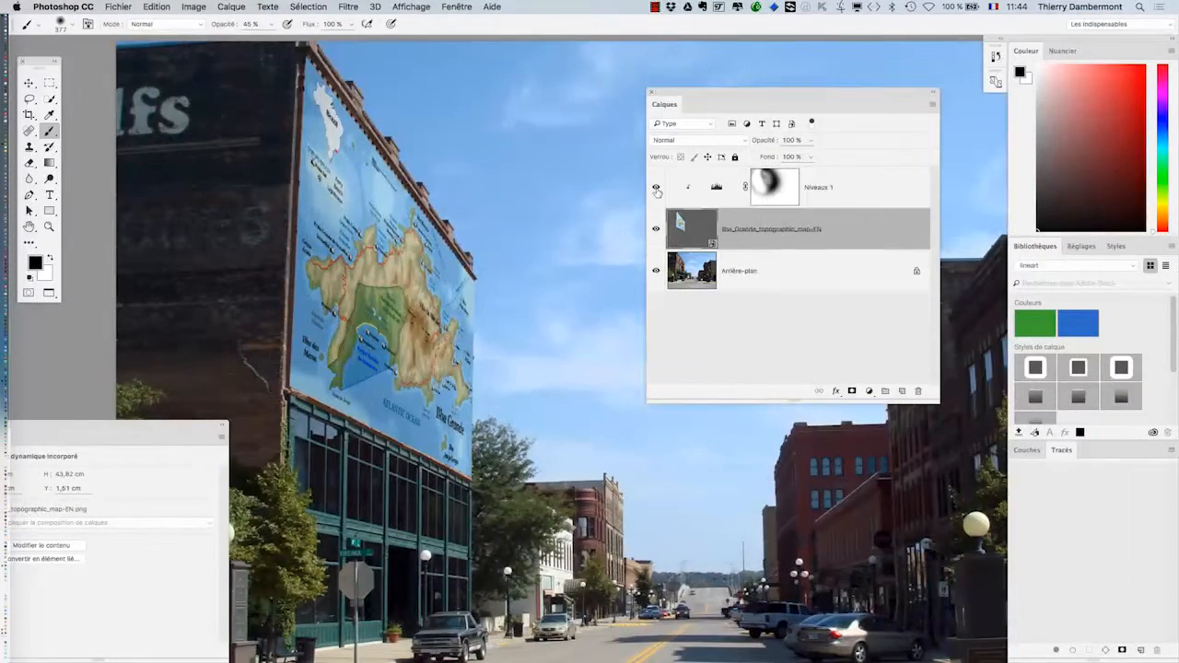
click(655, 188)
click(656, 188)
click(656, 187)
click(656, 188)
click(656, 188)
click(656, 189)
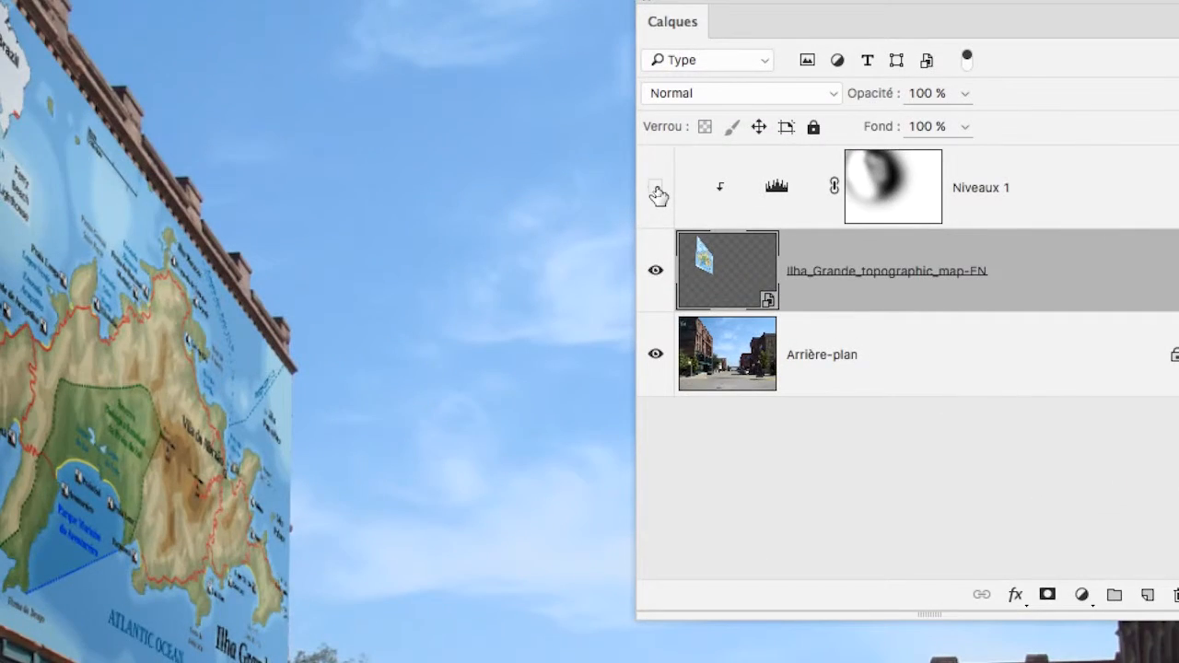
click(656, 189)
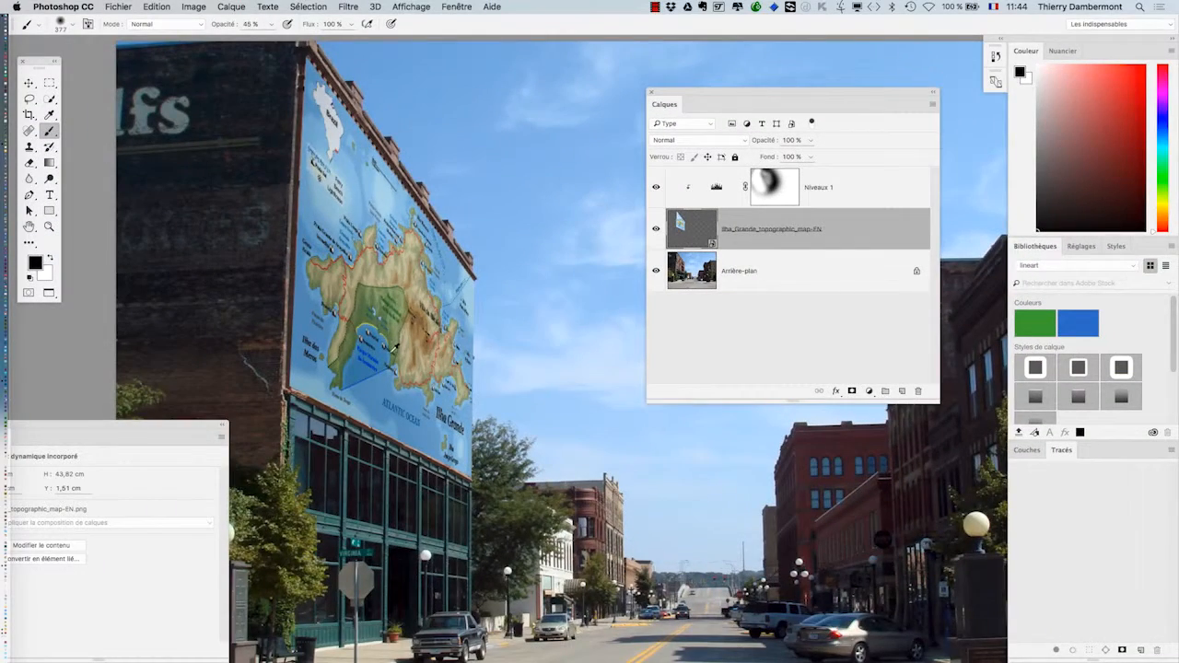
scroll(394, 349, down, 4)
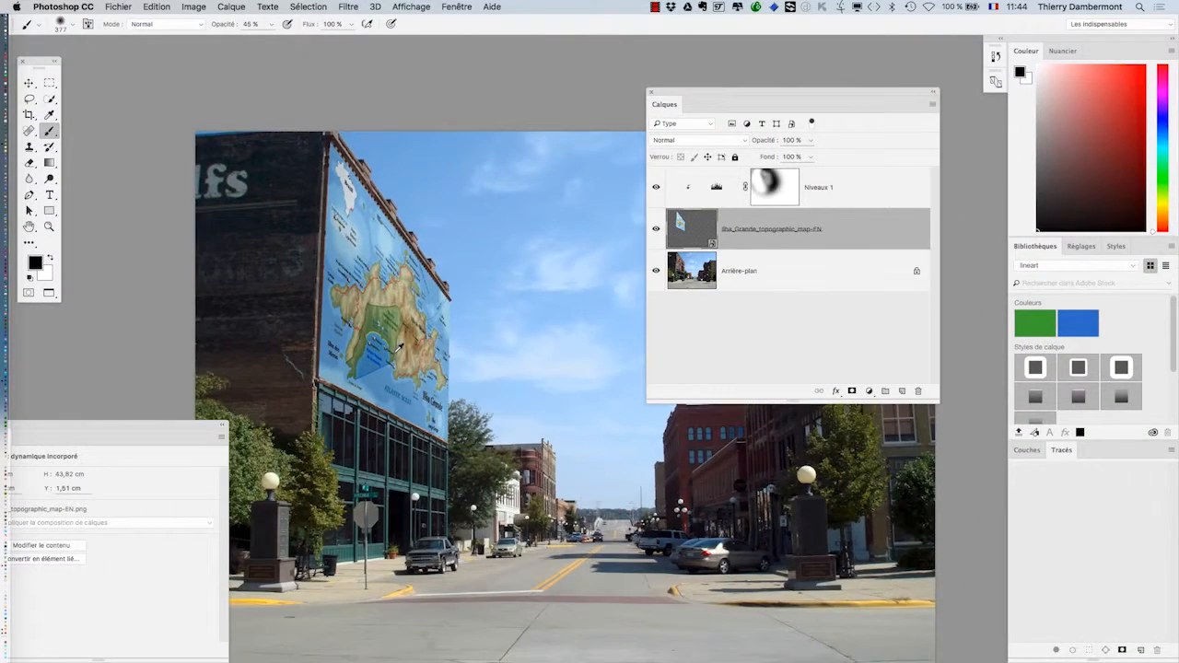
scroll(395, 347, down, 2)
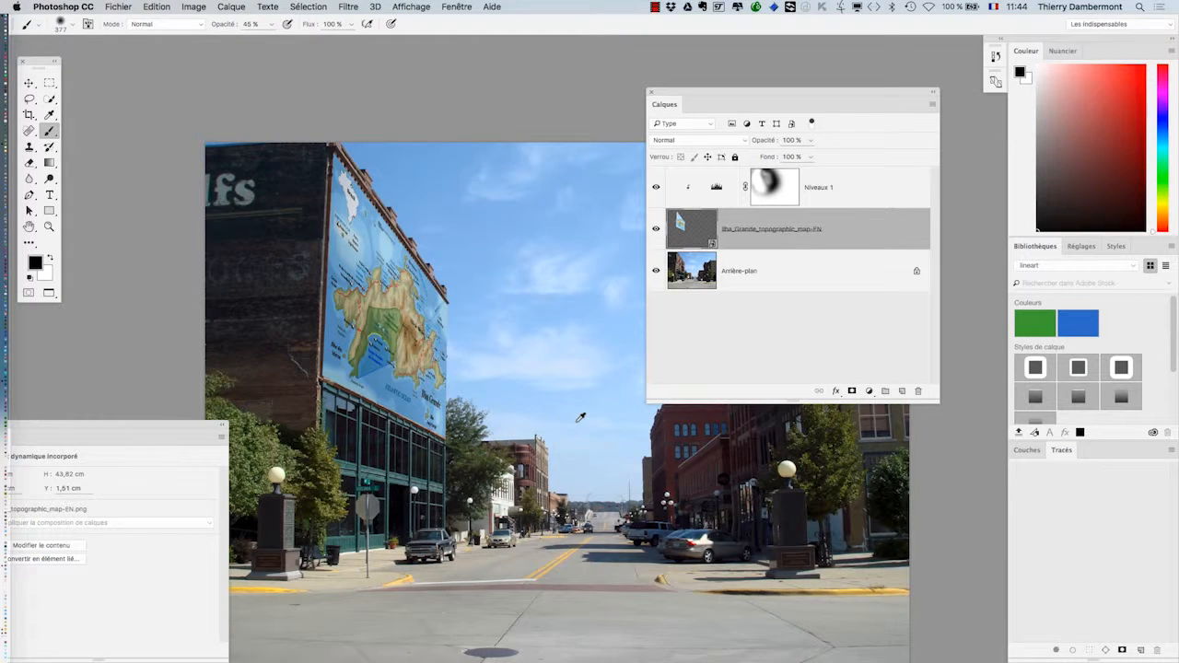
scroll(580, 419, down, 2)
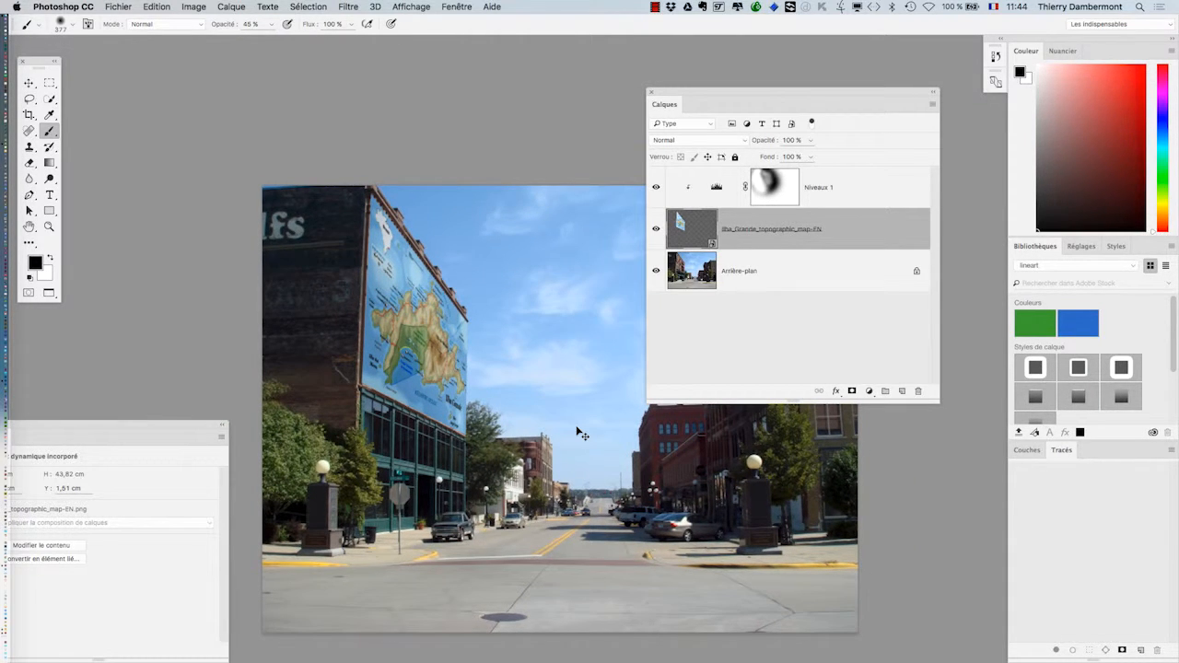